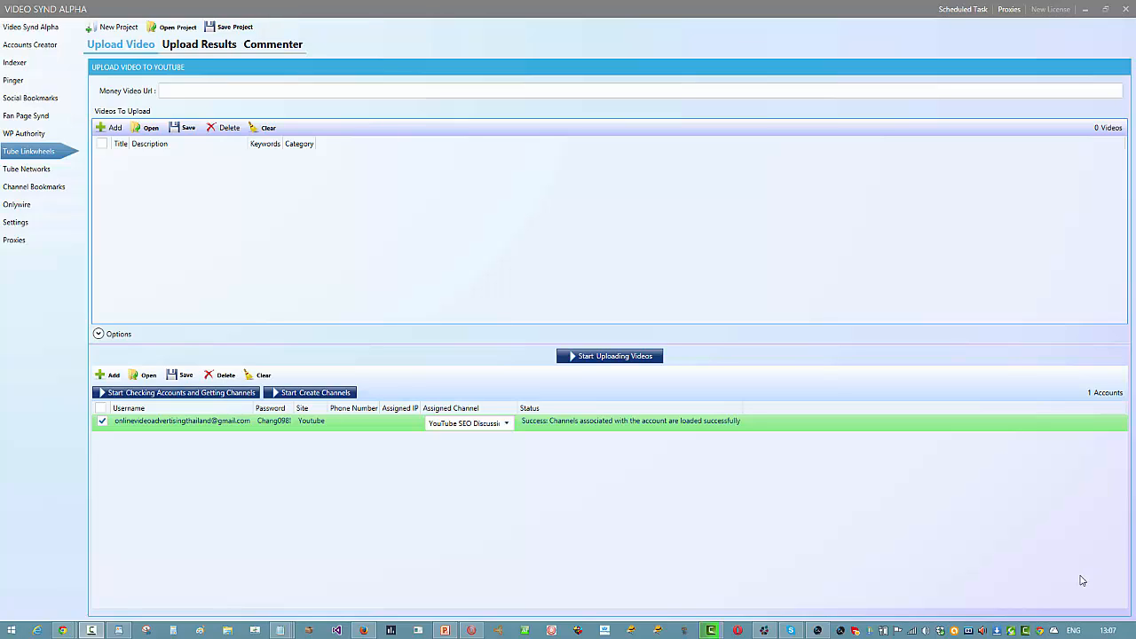
Step: Look through the Video Synd Alpha and Tube Linkwheels sections, including Commenter and Upload Results, ending at the video upload page
left_click(14, 31)
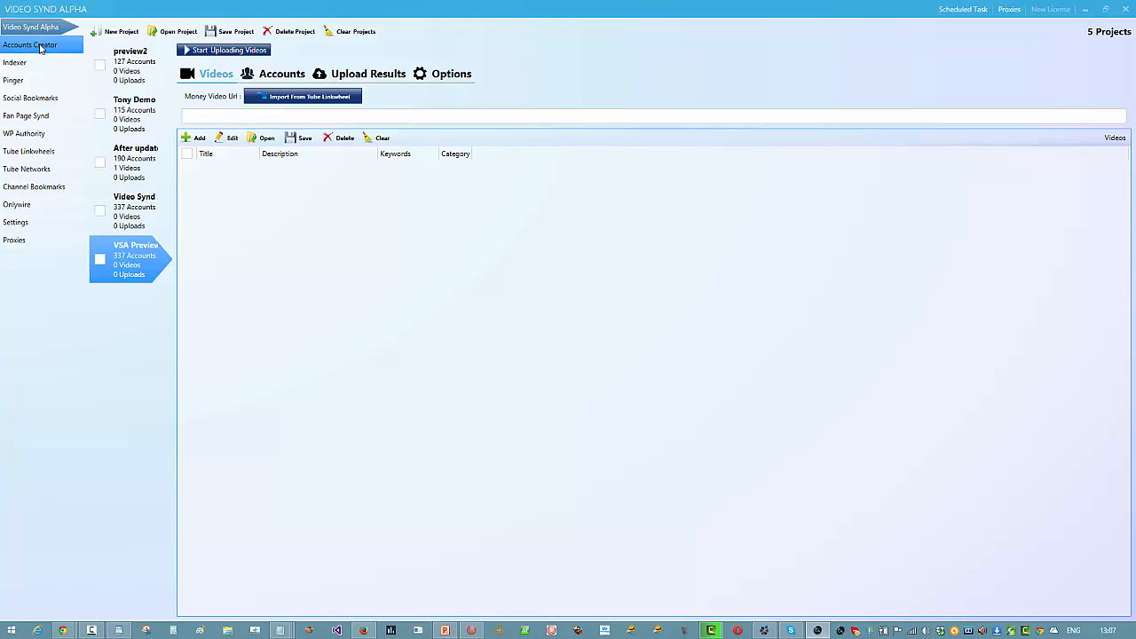
left_click(30, 153)
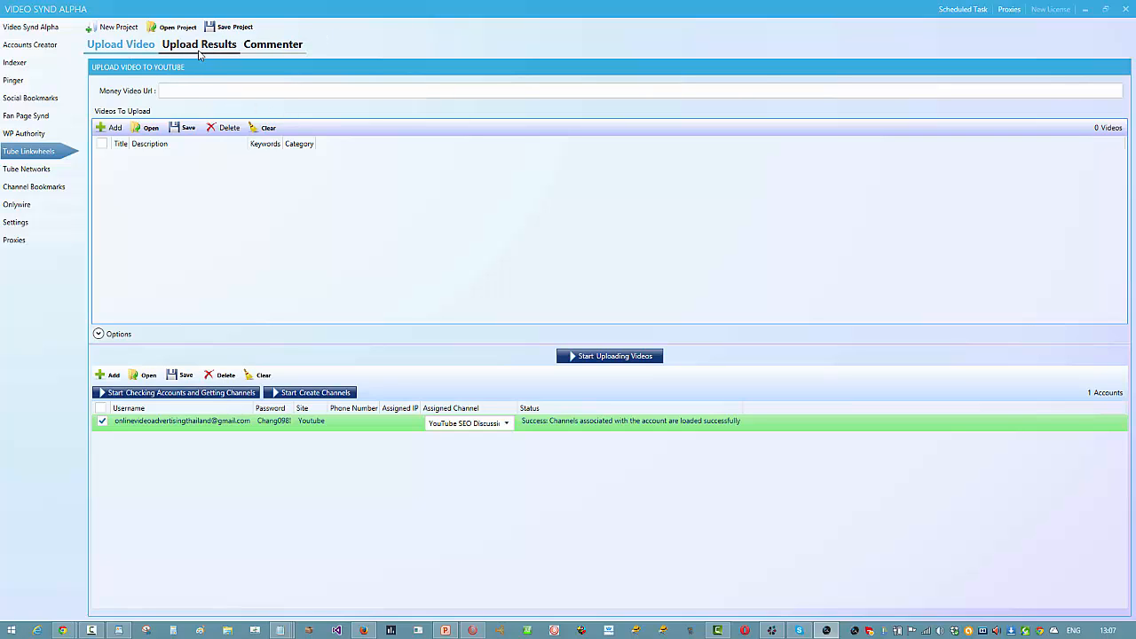
left_click(273, 44)
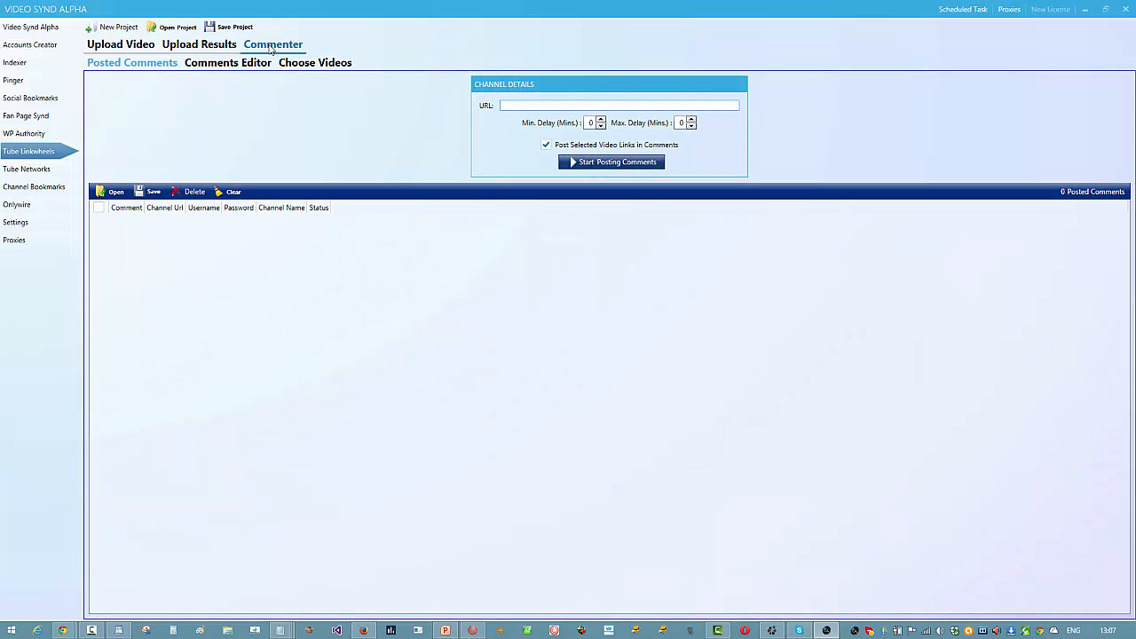
left_click(211, 46)
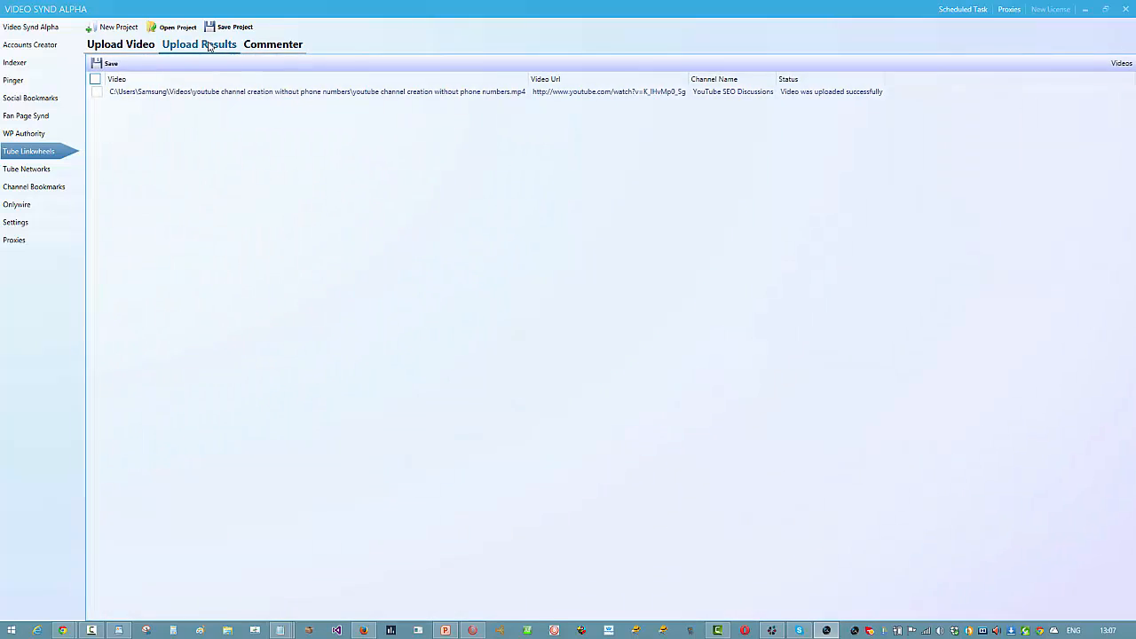
left_click(273, 44)
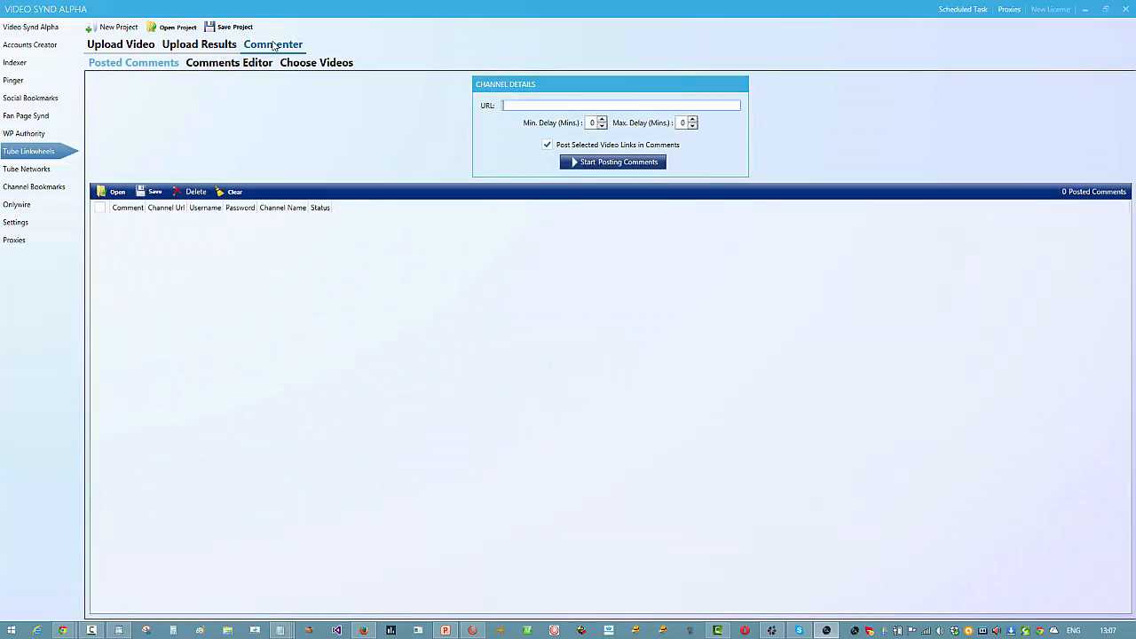
left_click(133, 50)
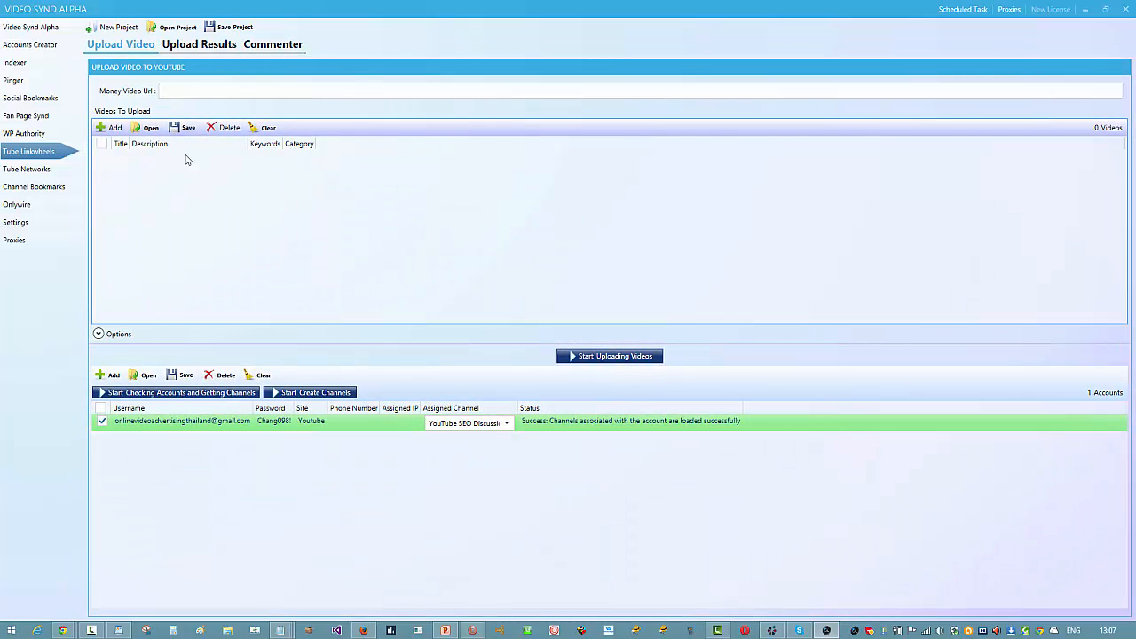
left_click(184, 90)
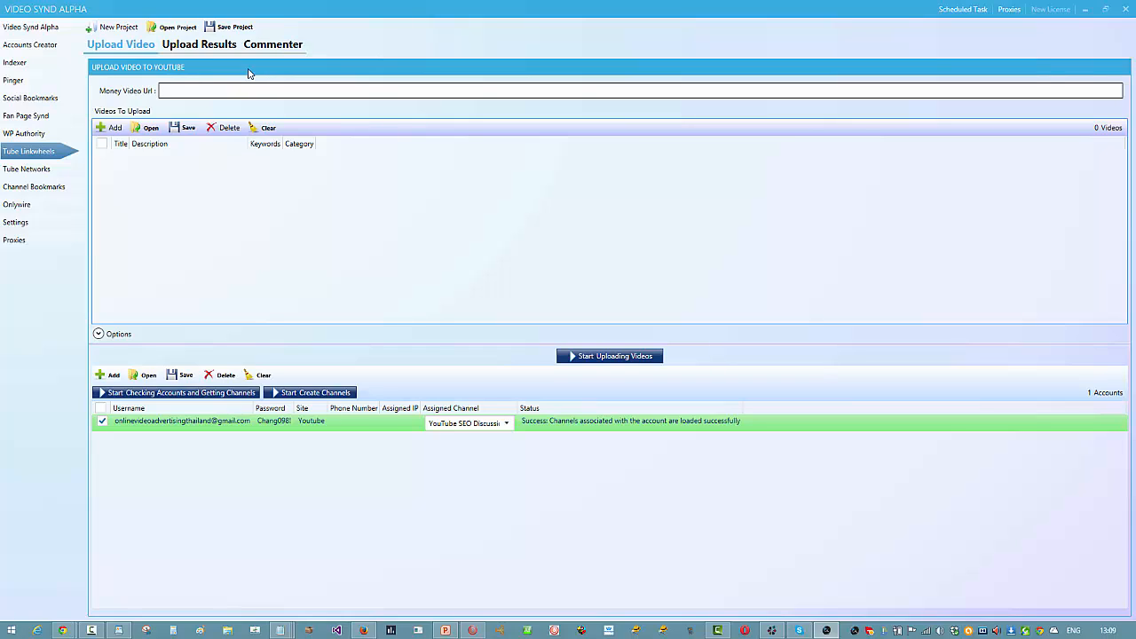
type("http")
type("://ar")
type("thonyhyae")
type("s")
key("BackSpace")
key("BackSpace")
key("BackSpace")
key("BackSpace")
type("ayes.me")
Step: Switch to CloakWise in Chrome and paste the copied jvz3.com address as the affiliate link
mouse_move(62, 631)
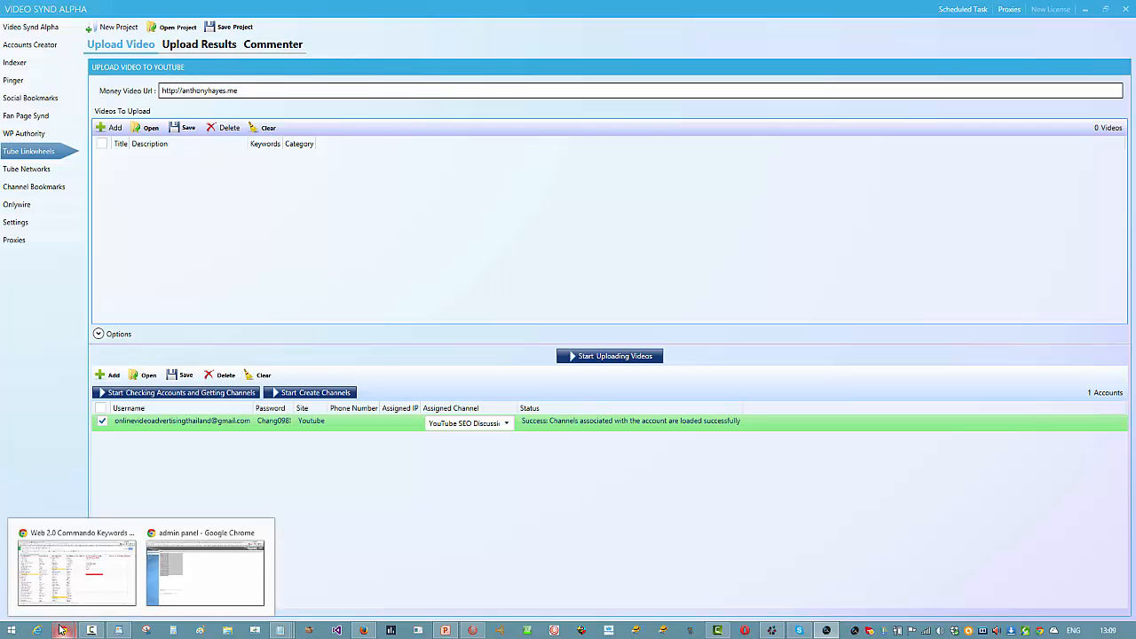
left_click(59, 631)
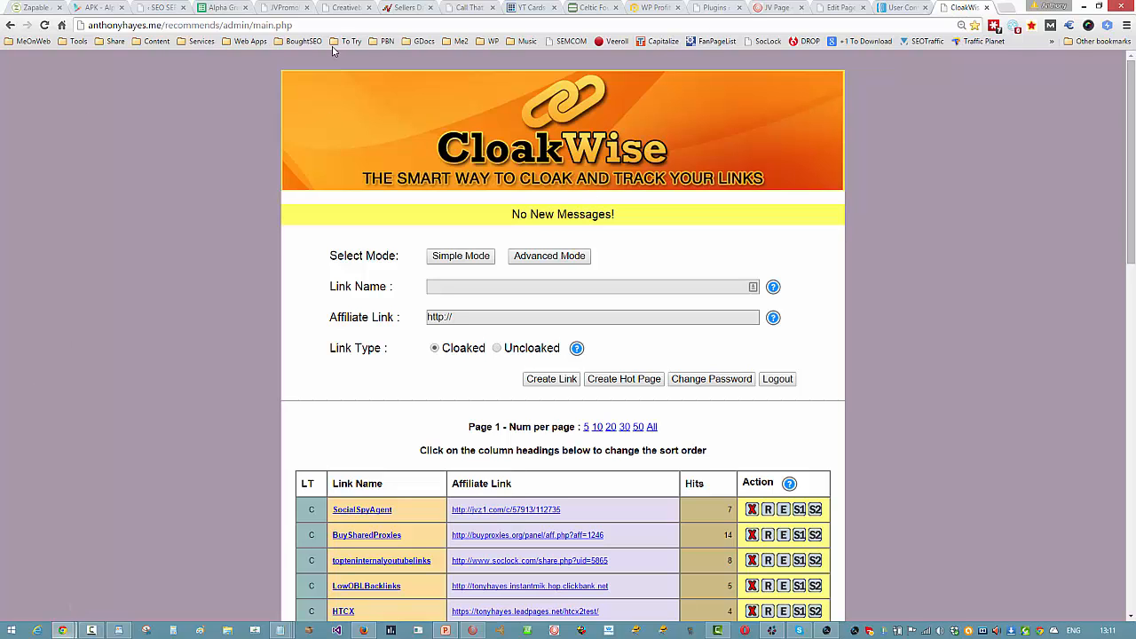
left_click(464, 316)
right_click(437, 322)
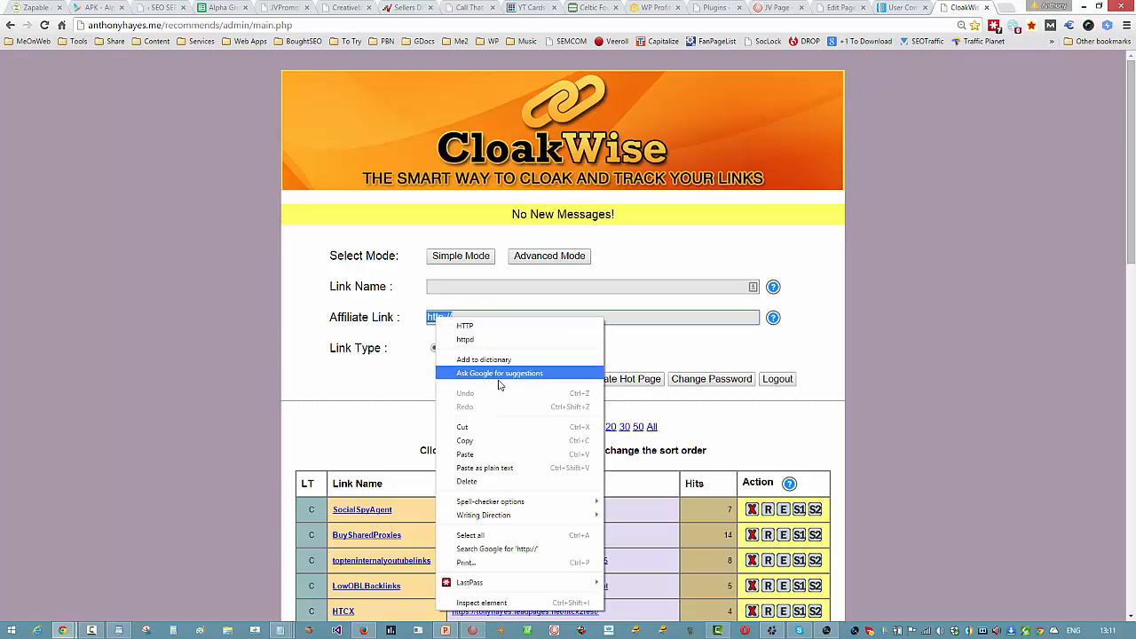
left_click(485, 454)
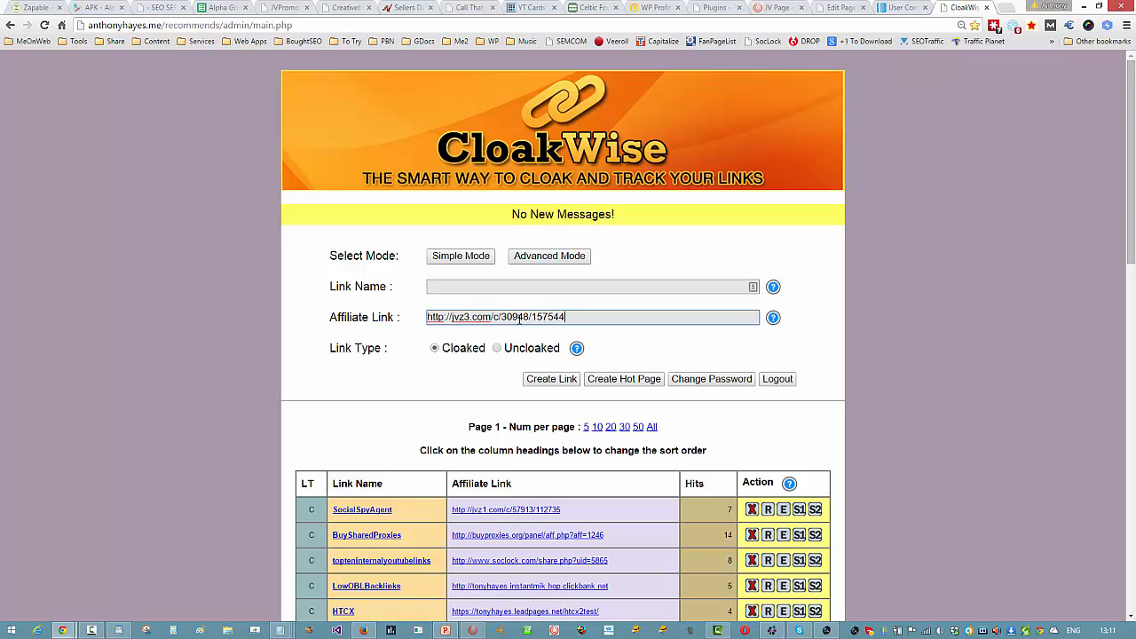
Step: Name the link freepressreleasetrial and create it as a cloaked link
left_click(462, 286)
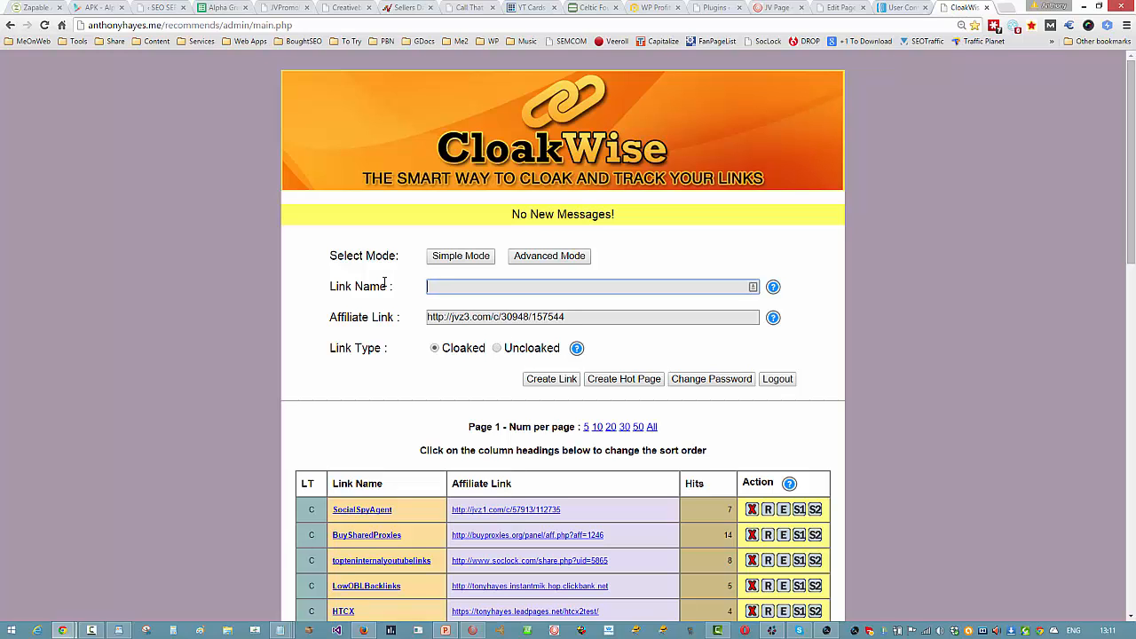
left_click(490, 287)
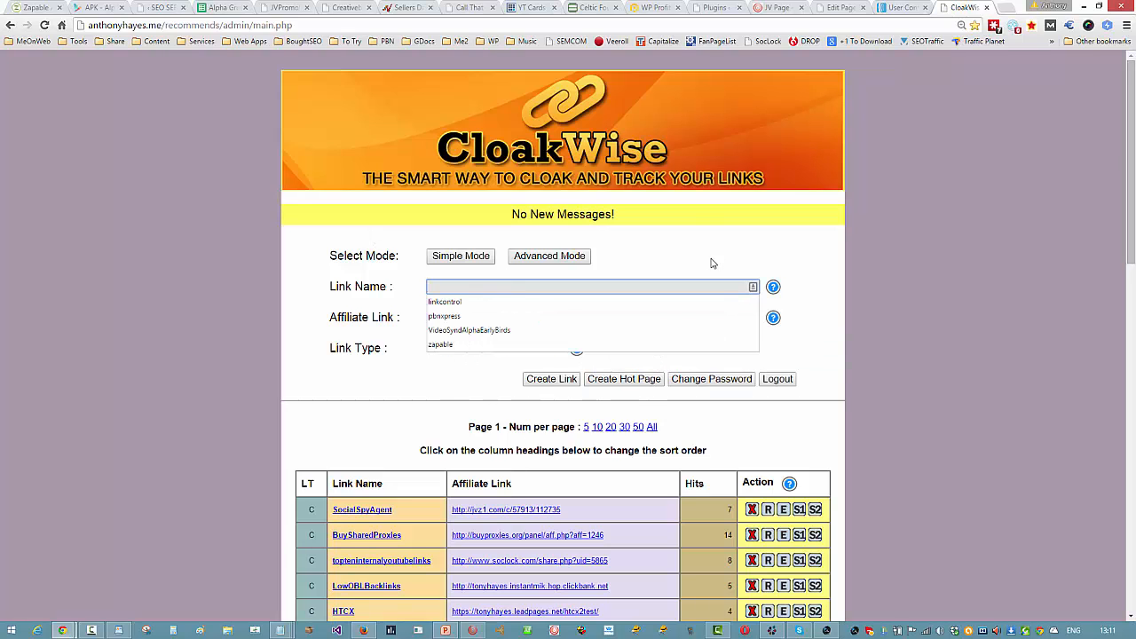
left_click(488, 287)
type("M")
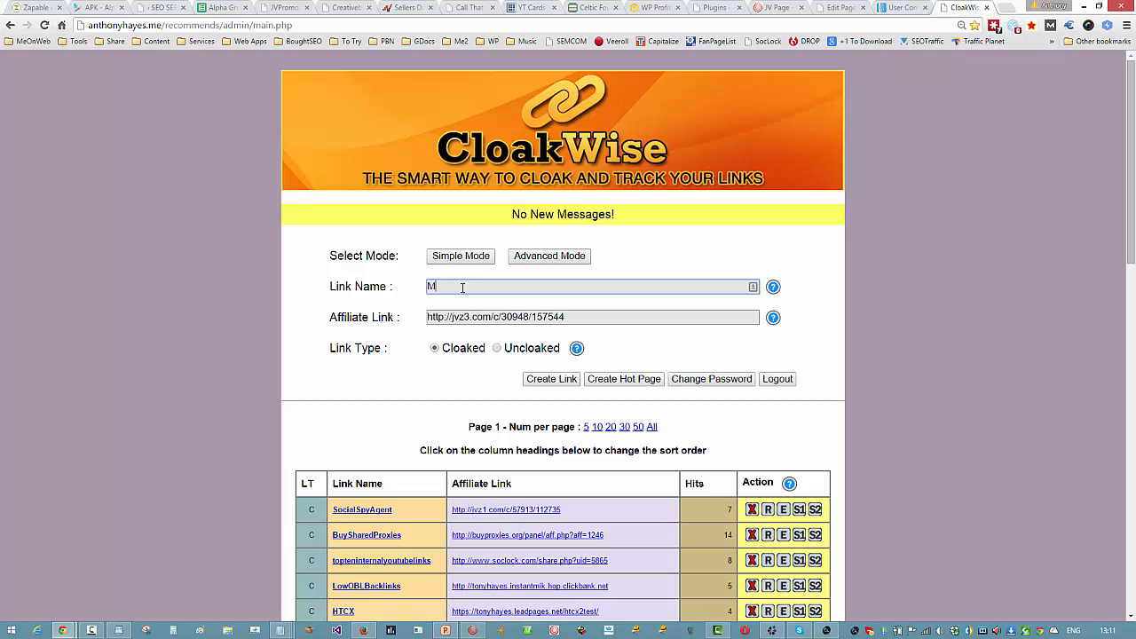
type("aa")
key("BackSpace")
key("BackSpace")
key("BackSpace")
type("freepressreleasetrial")
left_click(557, 382)
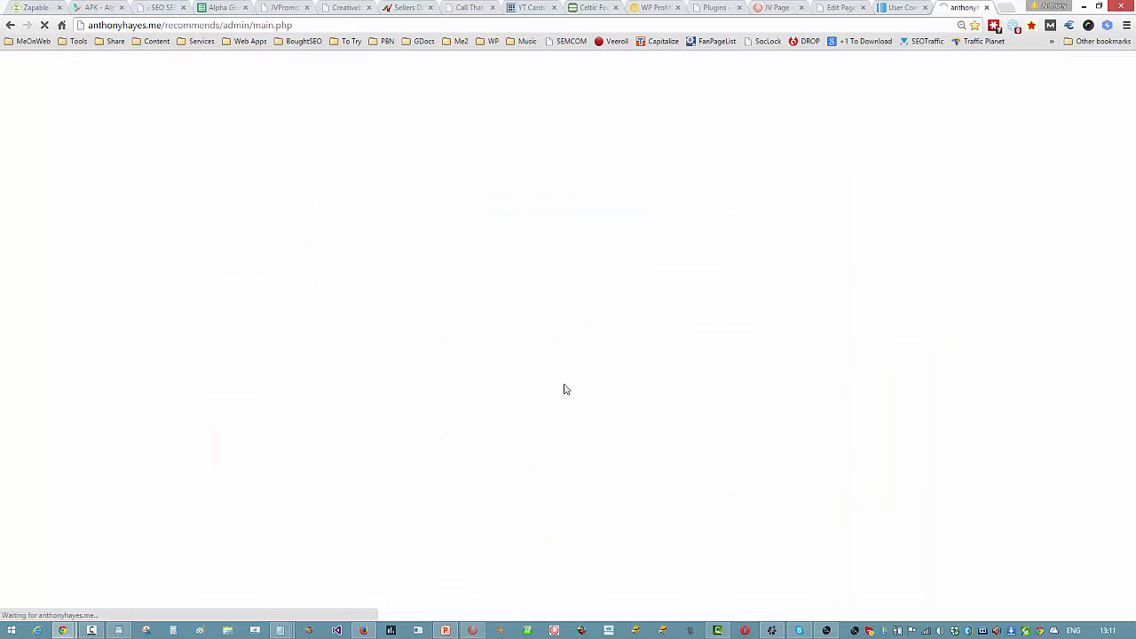
Step: Open the freepressreleasetrial cloaked link from the link list in a separate browser tab
scroll(475, 370, "down", 3)
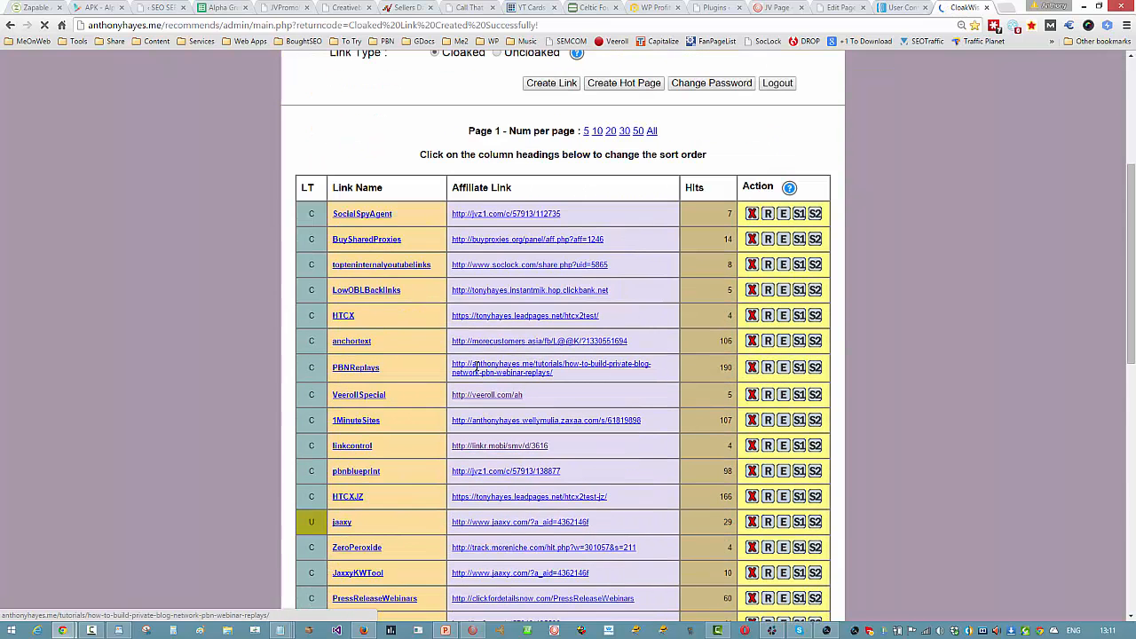
scroll(378, 292, "down", 3)
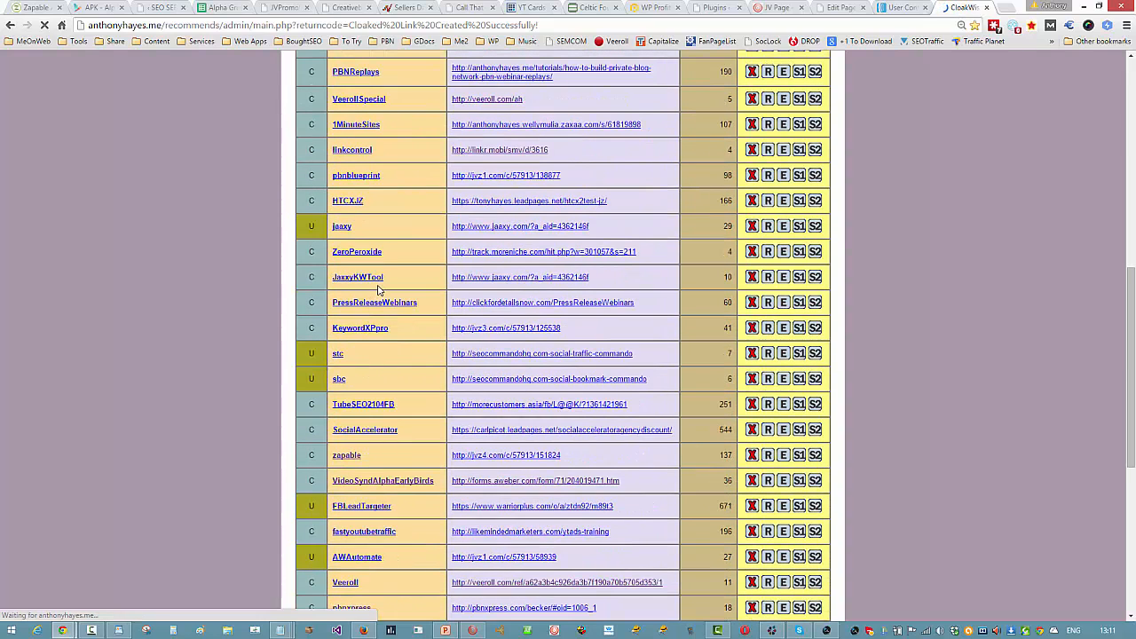
scroll(378, 289, "down", 5)
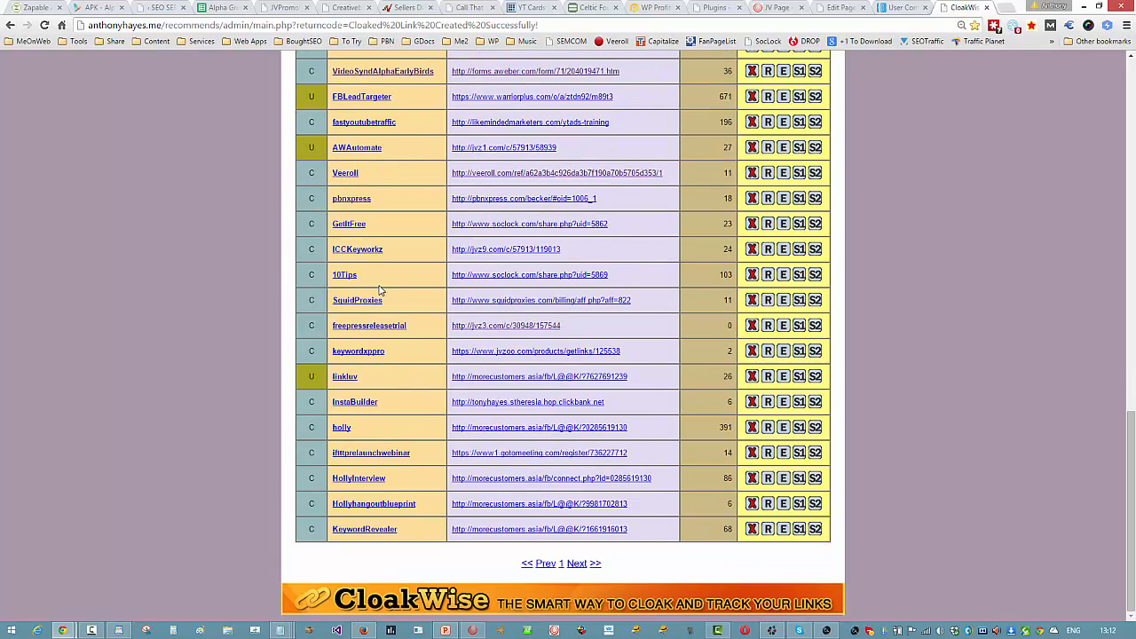
right_click(359, 330)
left_click(366, 332)
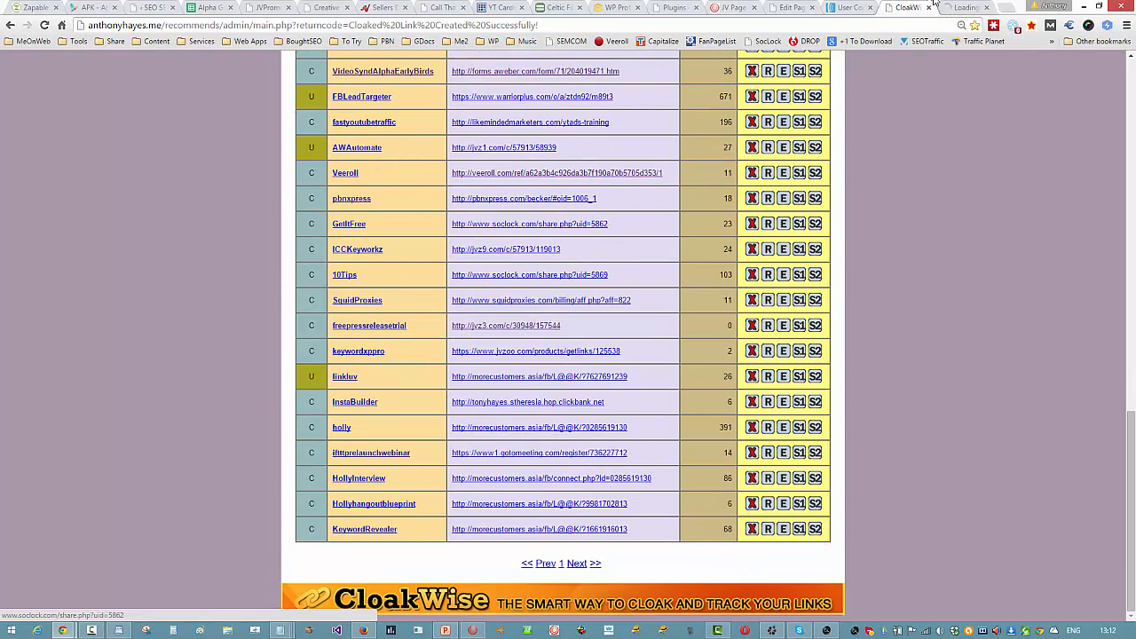
left_click(959, 7)
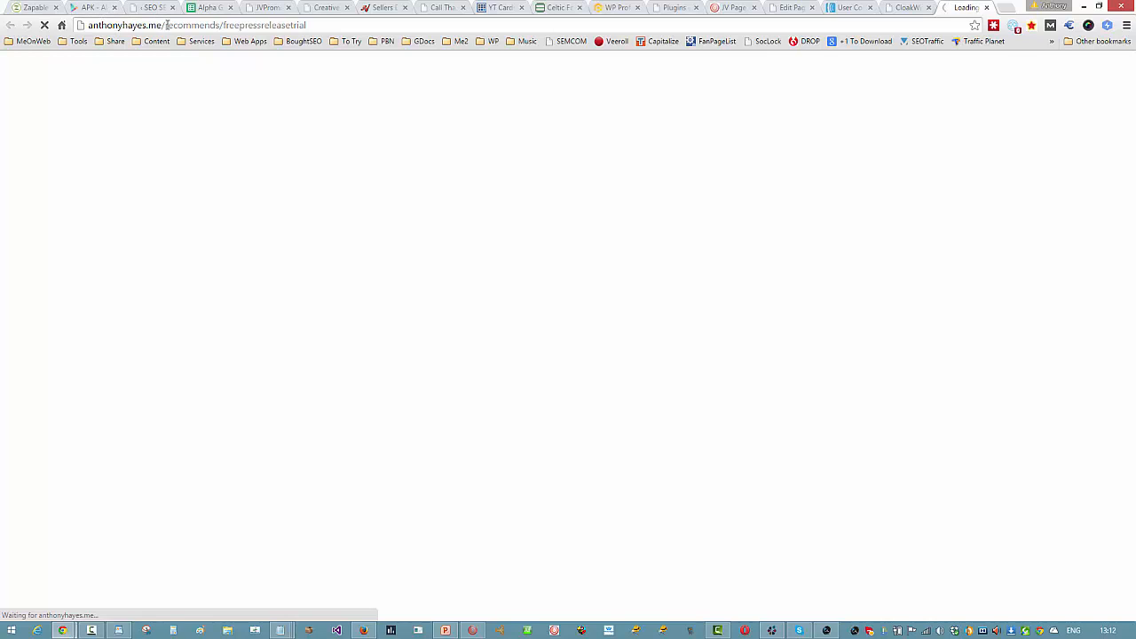
Step: Copy the cloaked link's full address, and close the landing page and CloakWise tabs
left_click(322, 23)
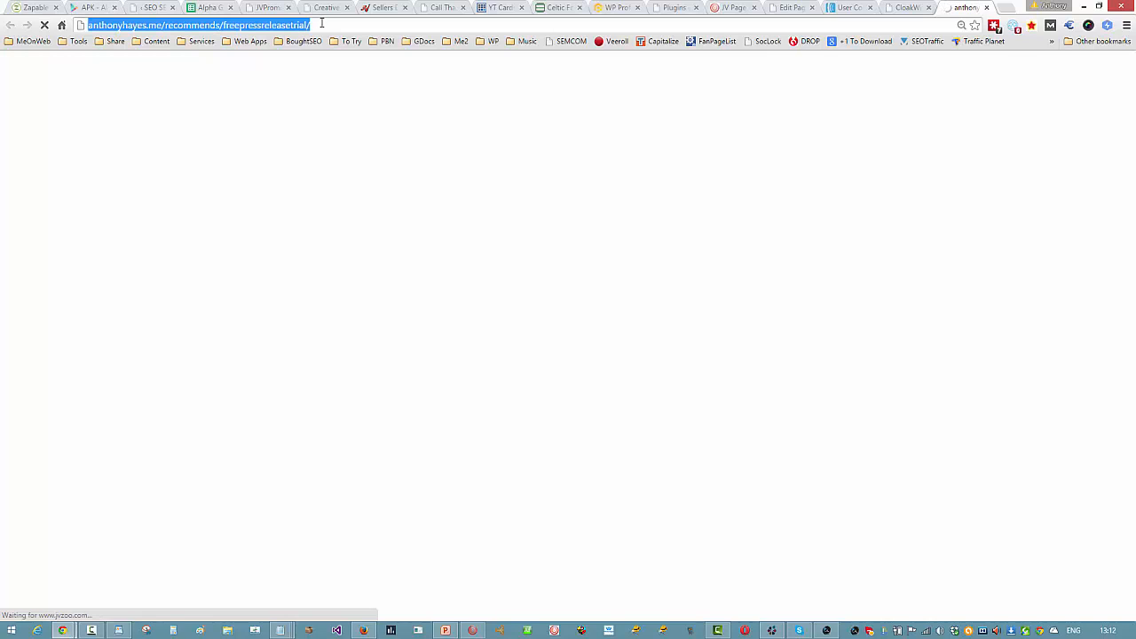
right_click(321, 23)
left_click(366, 66)
scroll(1072, 388, "down", 10)
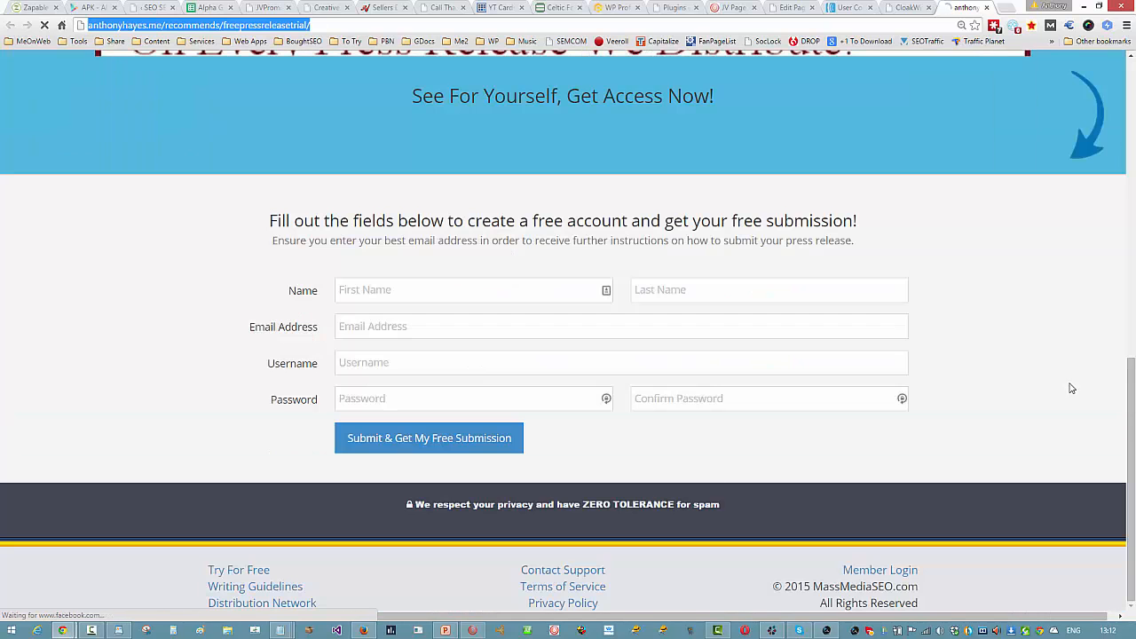
left_click(986, 7)
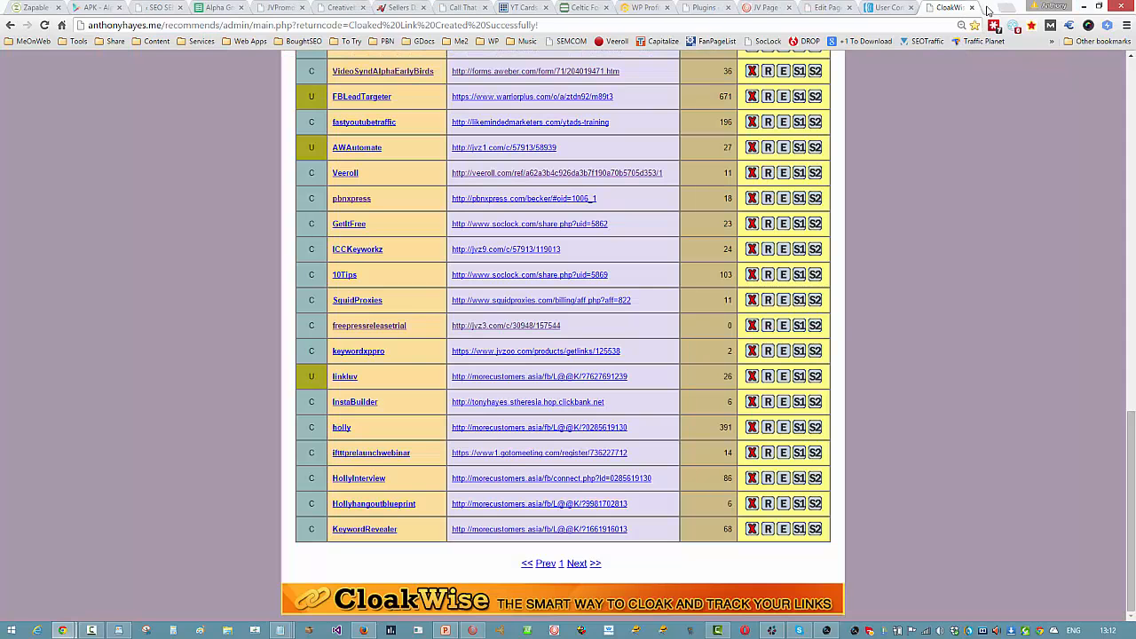
left_click(987, 8)
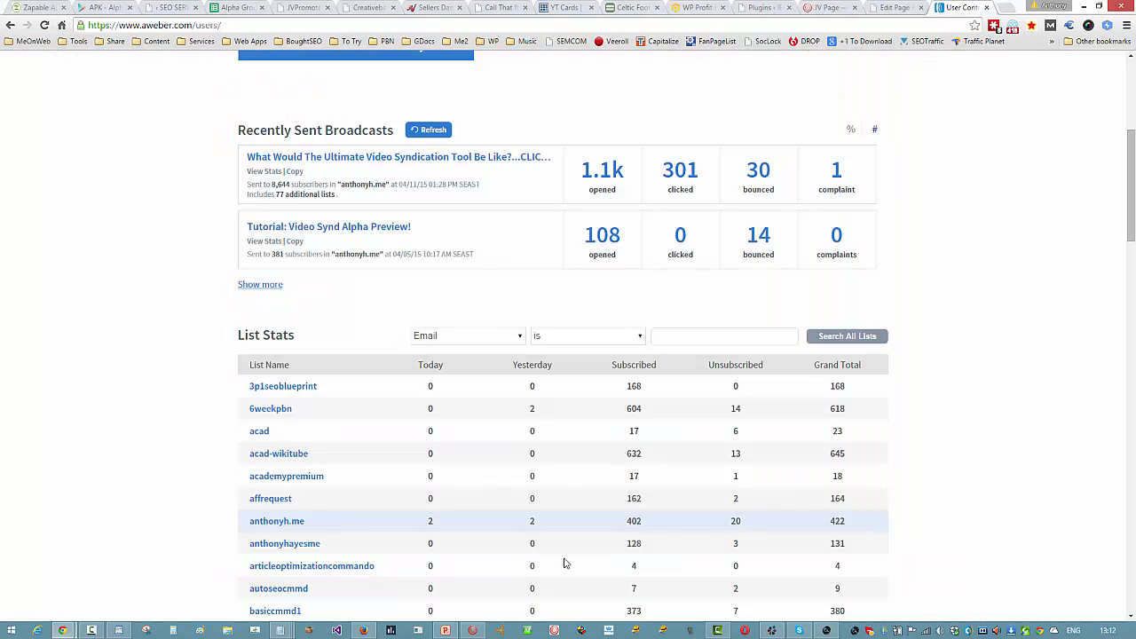
Step: Switch back to Video Synd Alpha and replace the money video URL with the copied freepressreleasetrial link
left_click(827, 630)
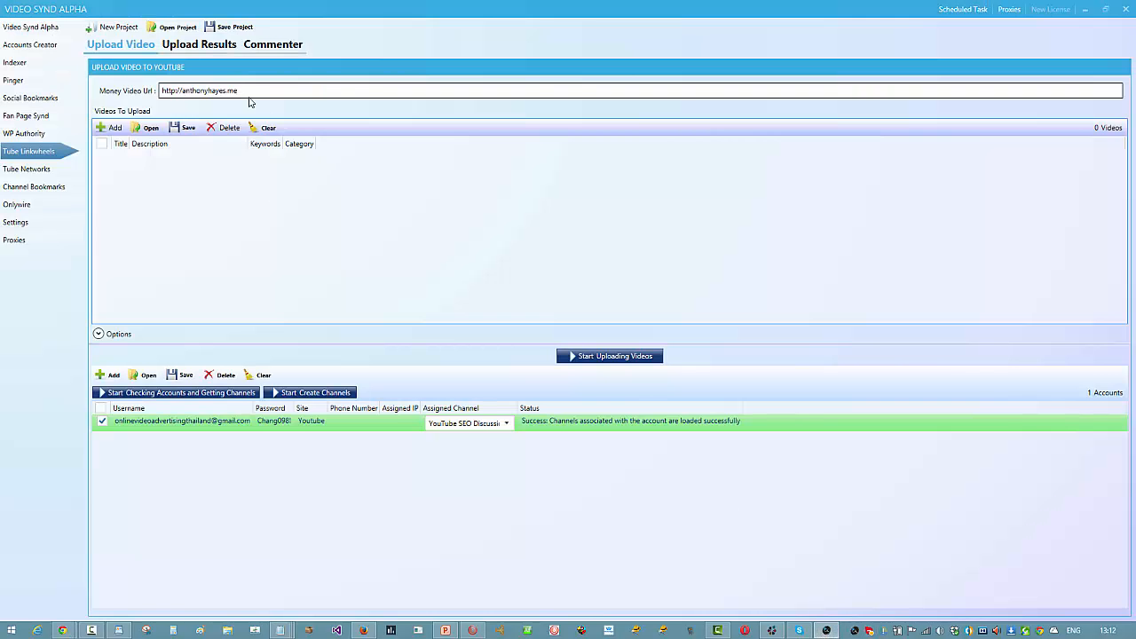
left_click_drag(253, 90, 141, 98)
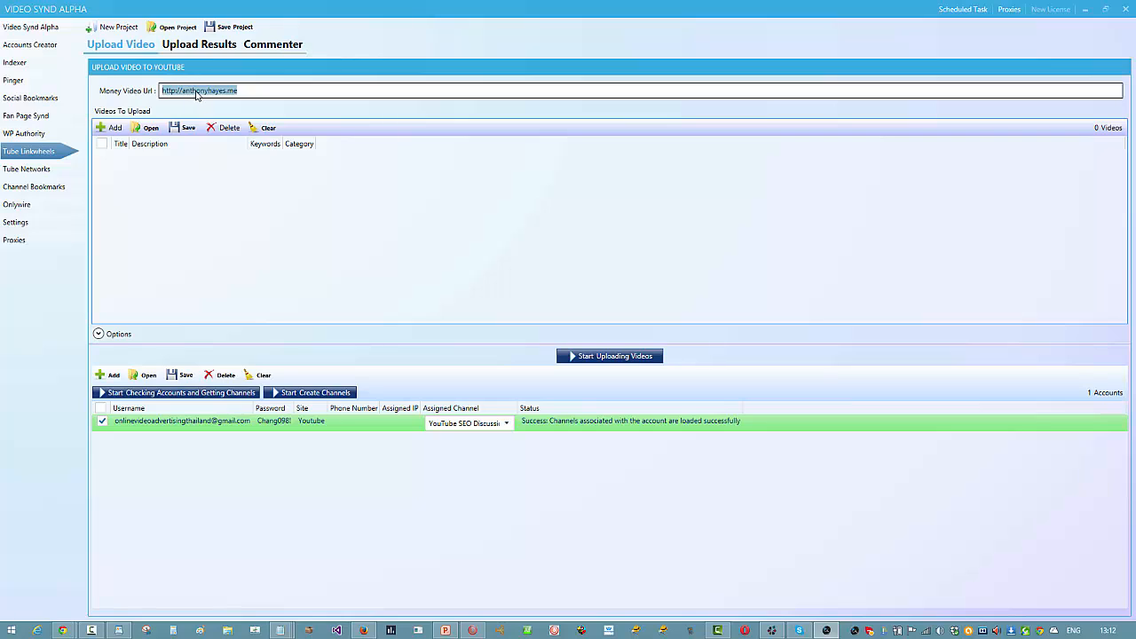
right_click(197, 95)
left_click(229, 138)
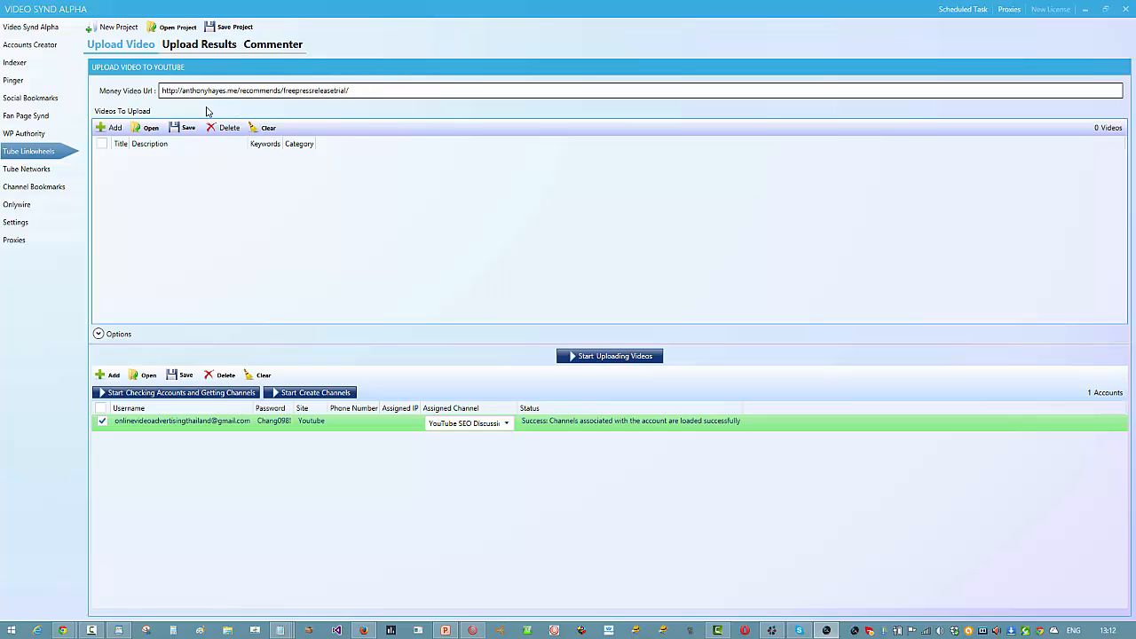
Step: Start a new video entry and choose the "youtube channel creation without phone numbers" video from its folder in Videos
left_click(110, 128)
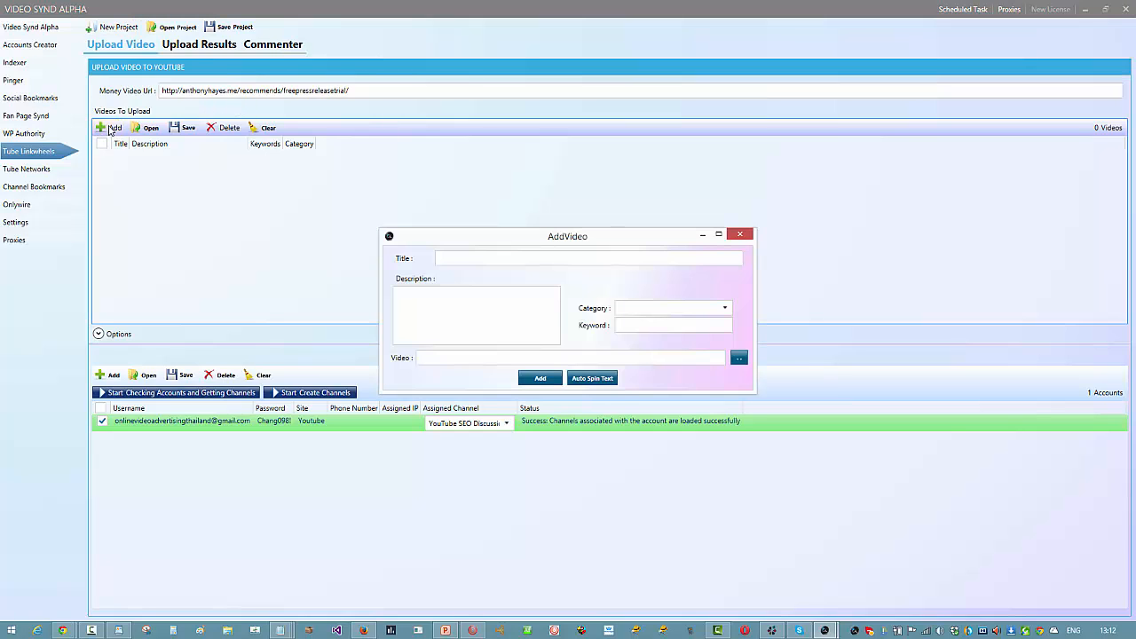
left_click(740, 358)
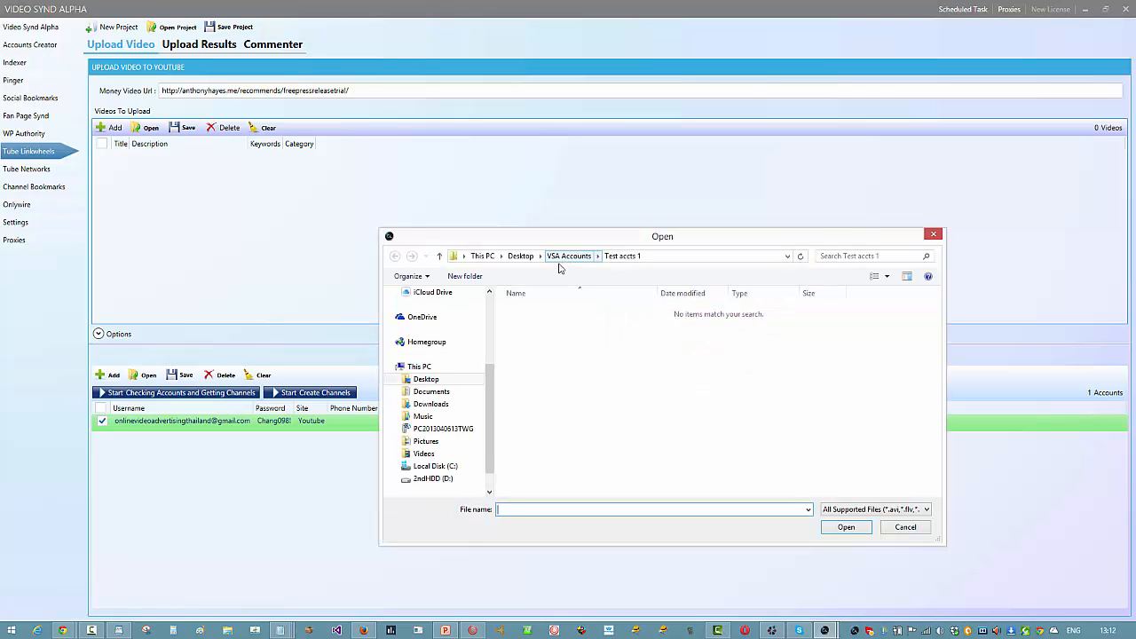
left_click(425, 454)
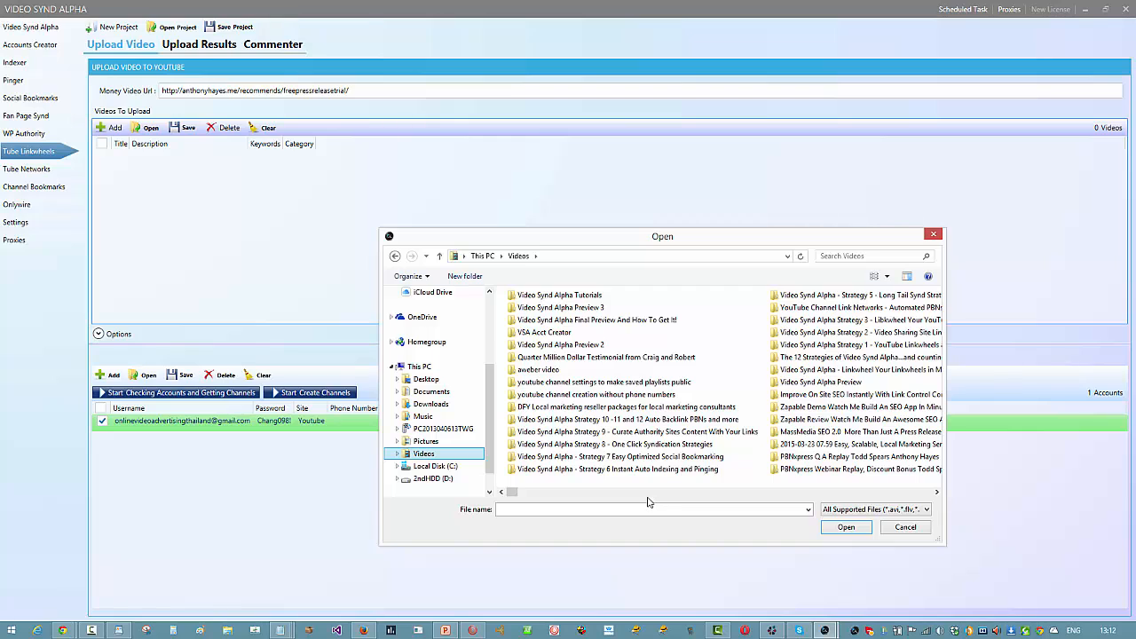
double_click(614, 395)
left_click(536, 333)
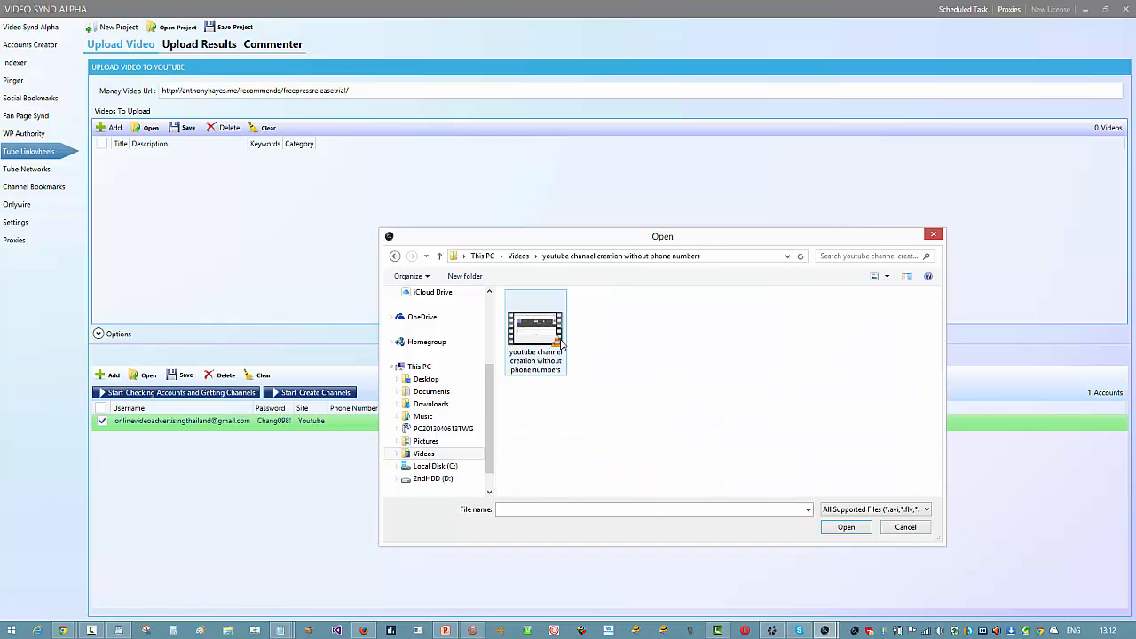
left_click(844, 533)
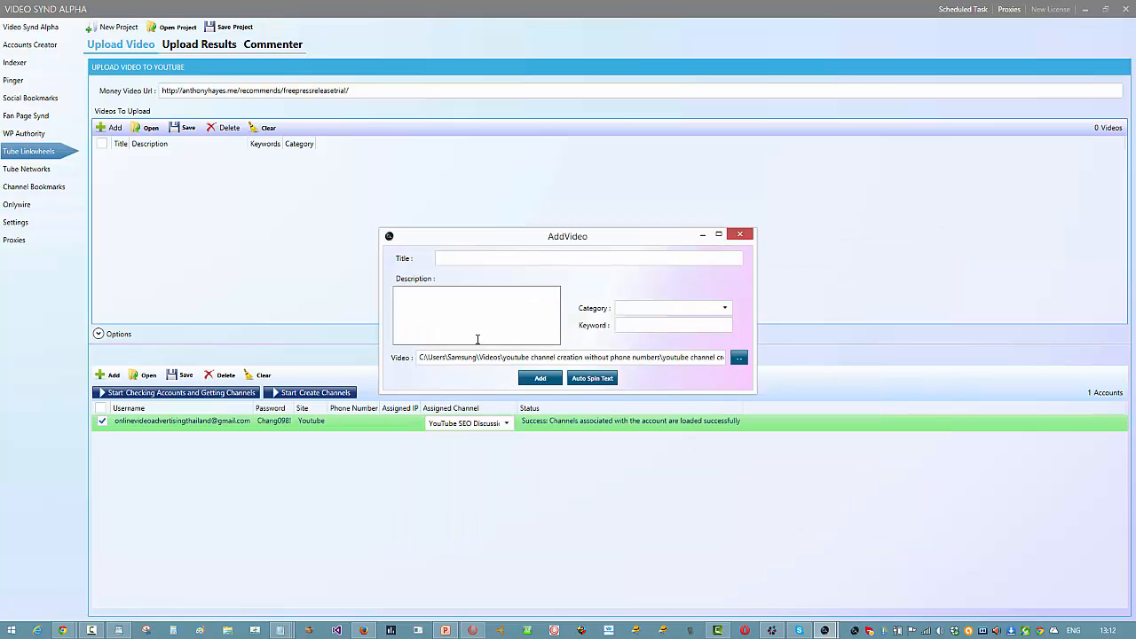
Step: Enter the spintax phrase {How To|best way To|Best Practices To} in the new video's title
left_click(477, 257)
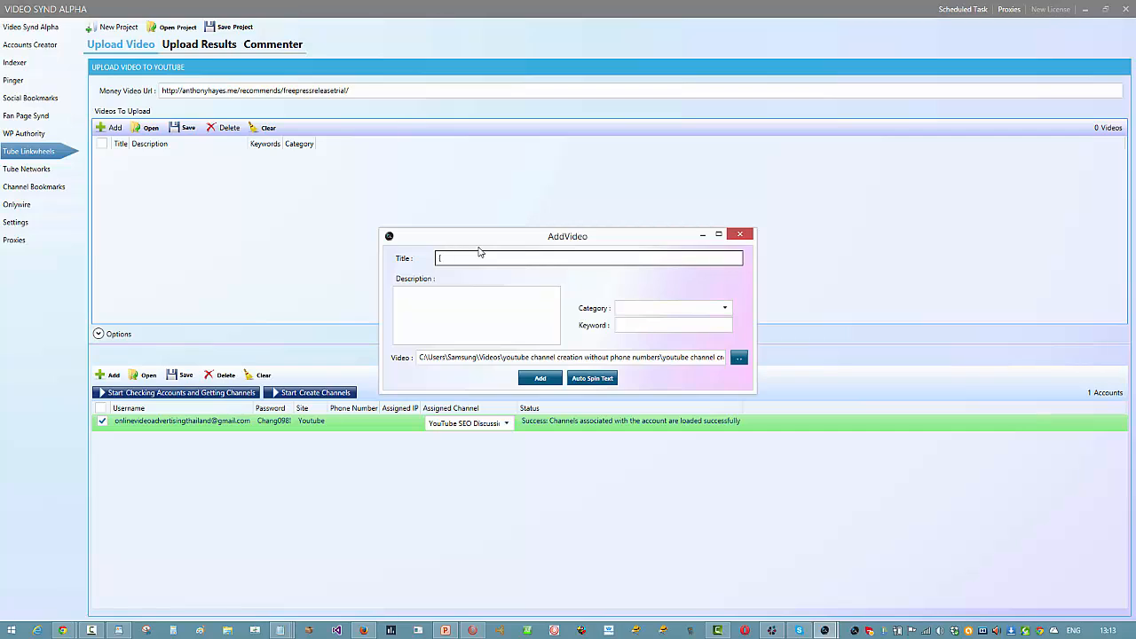
type("How T")
type("o|best way To|")
type("Best Practices To")
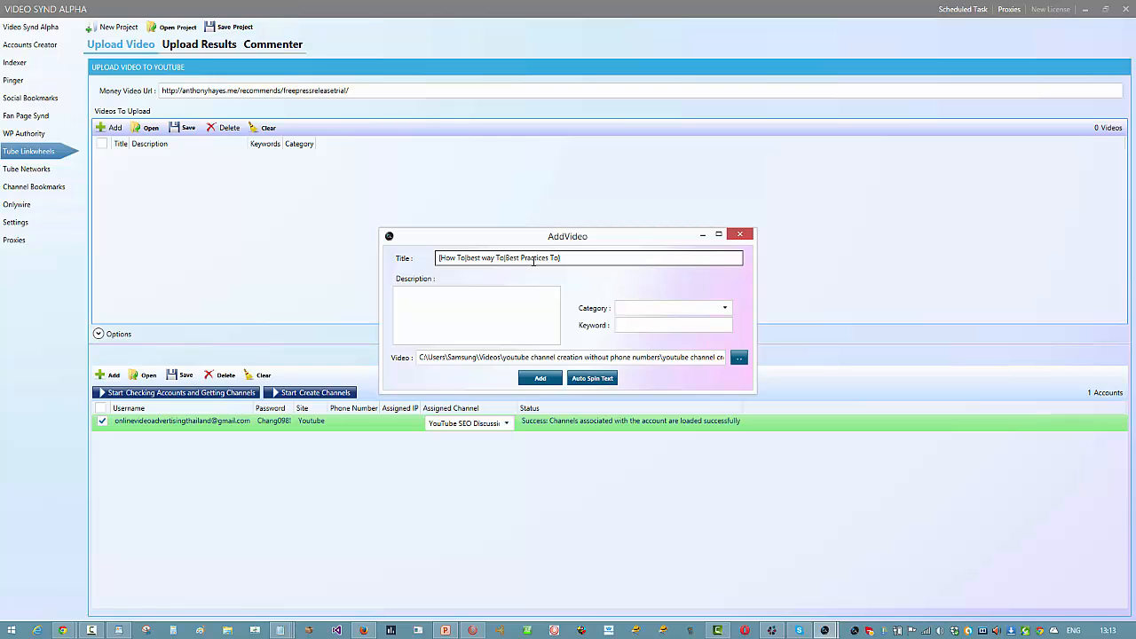
left_click(500, 258)
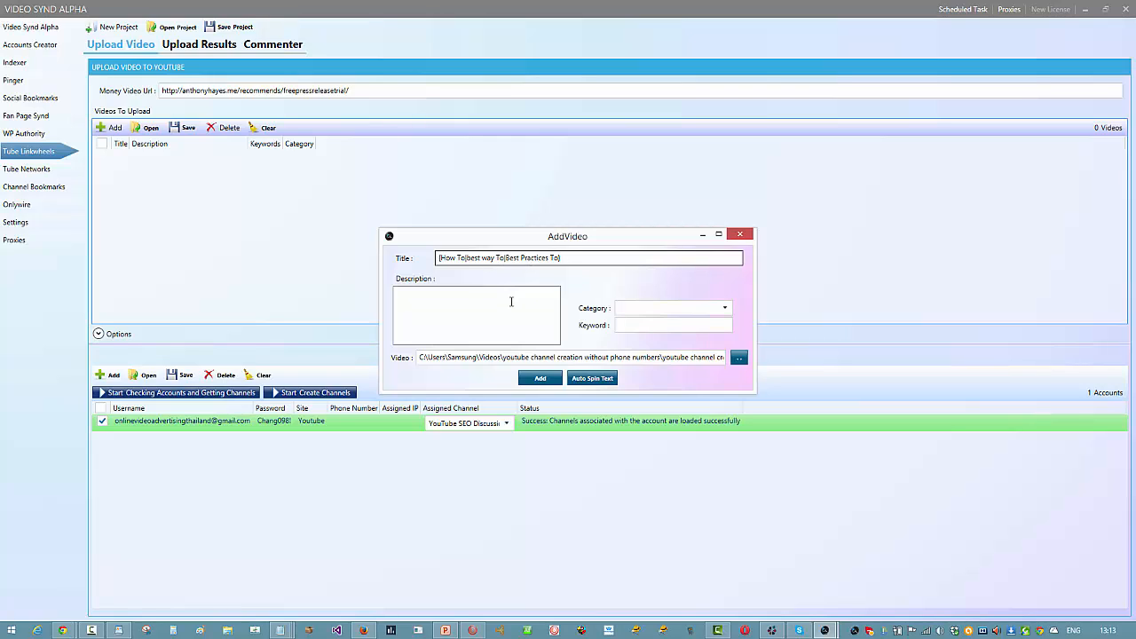
Step: Change the title's second variant to "best way to" and add "how to do" as a fourth variant in that spin group
key("BackSpace")
type("t")
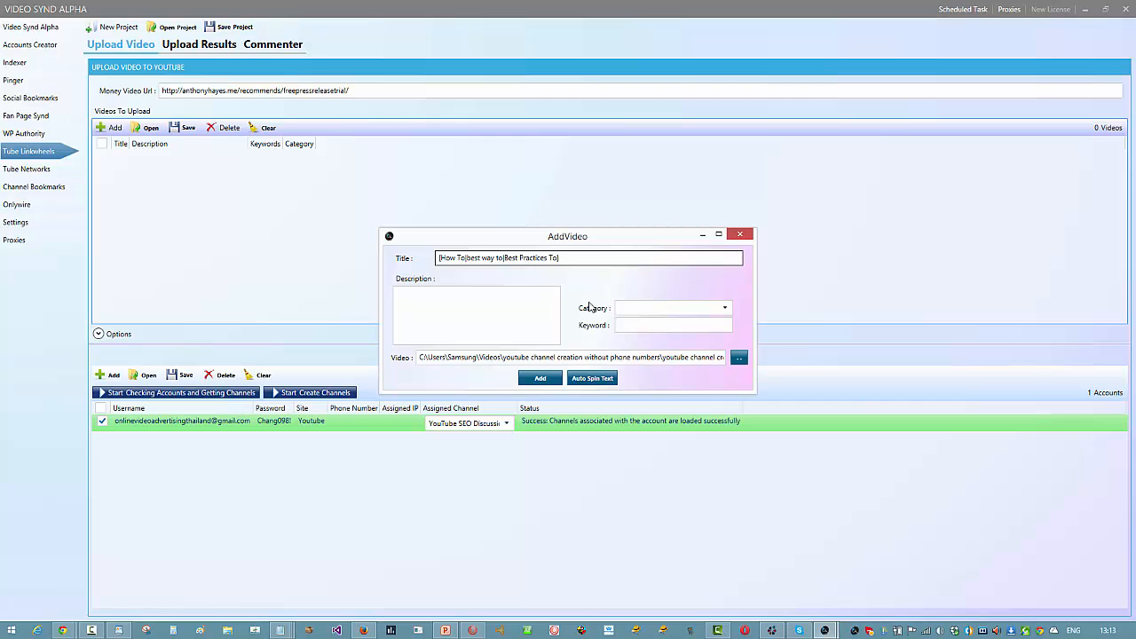
type("|how to do")
Step: Append the spin group {create multi channels|make youtube multi channels} to the video title
type("create multi channels|yout")
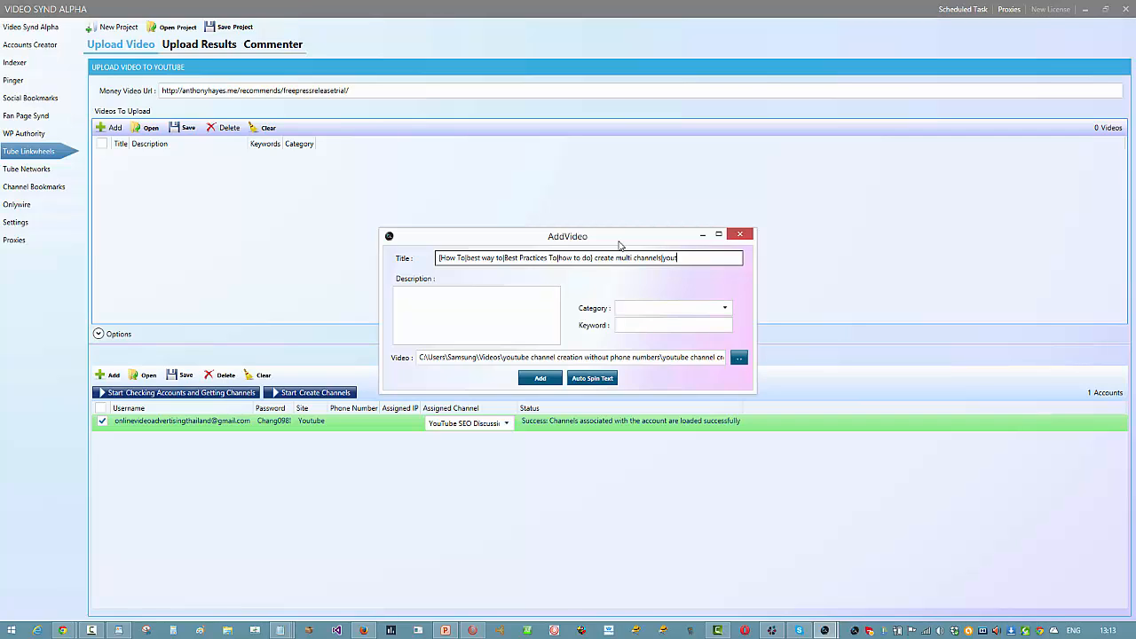
type("ube multi channels}")
left_click(595, 261)
type("{")
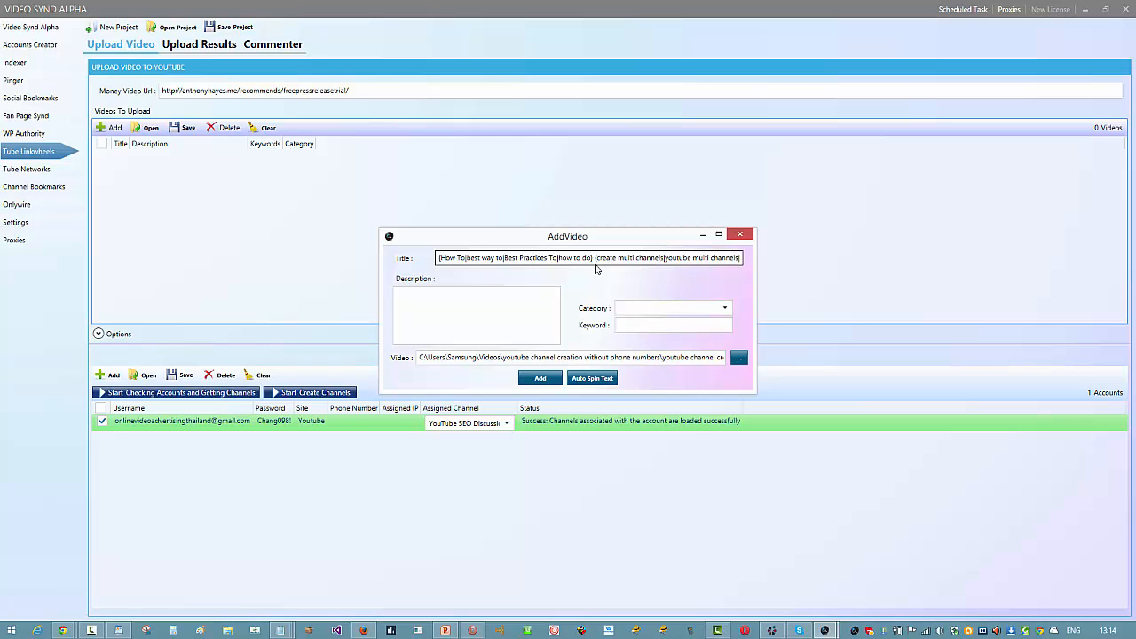
left_click(671, 260)
type("make")
left_click_drag(702, 259, 739, 260)
left_click(740, 260)
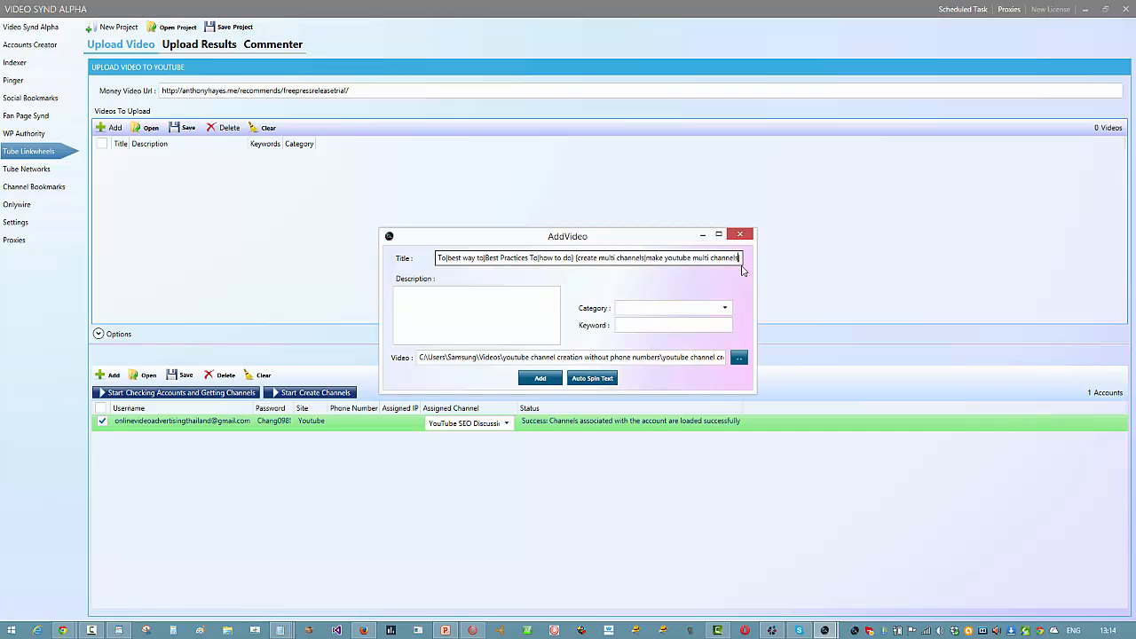
type("}")
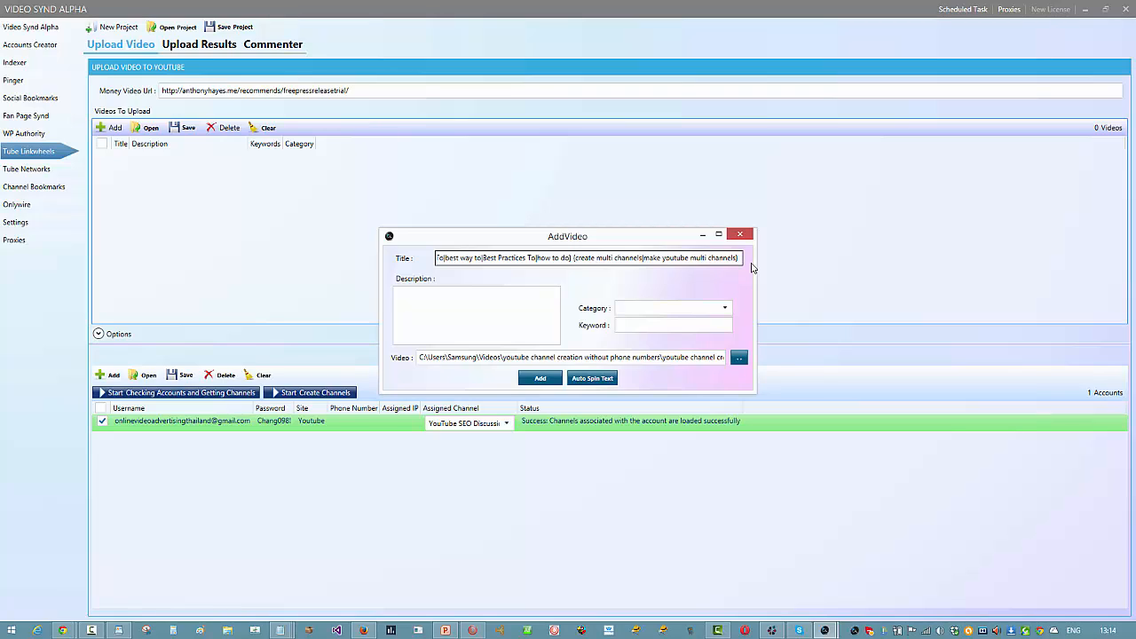
Step: Extend the video title with "Without Email {Confirmation|veification}"
type("Without")
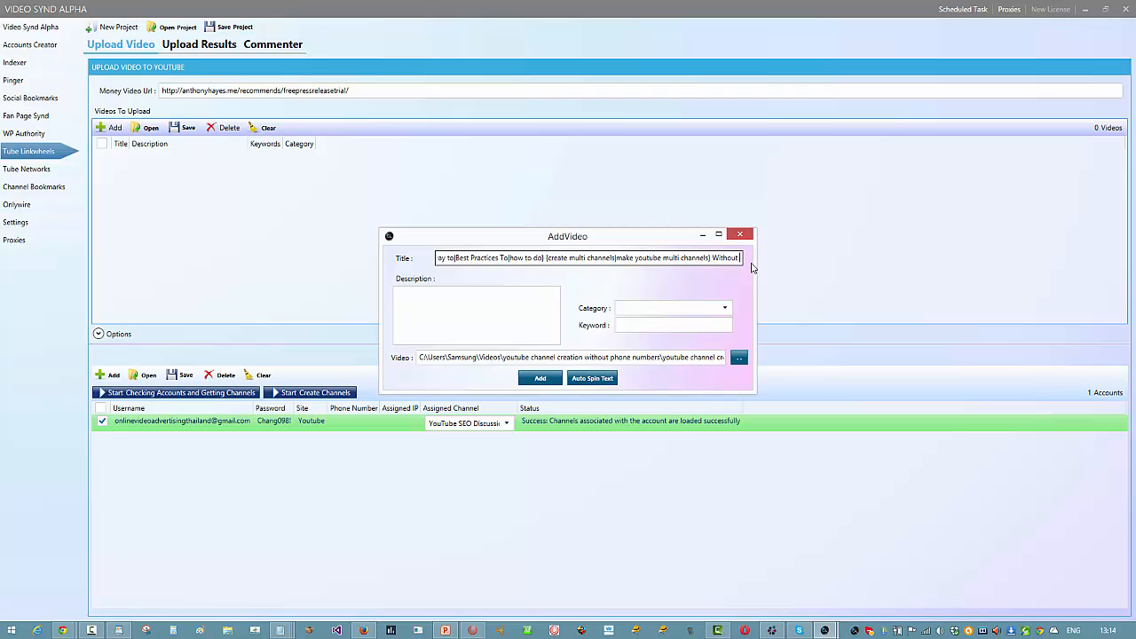
type(" Email")
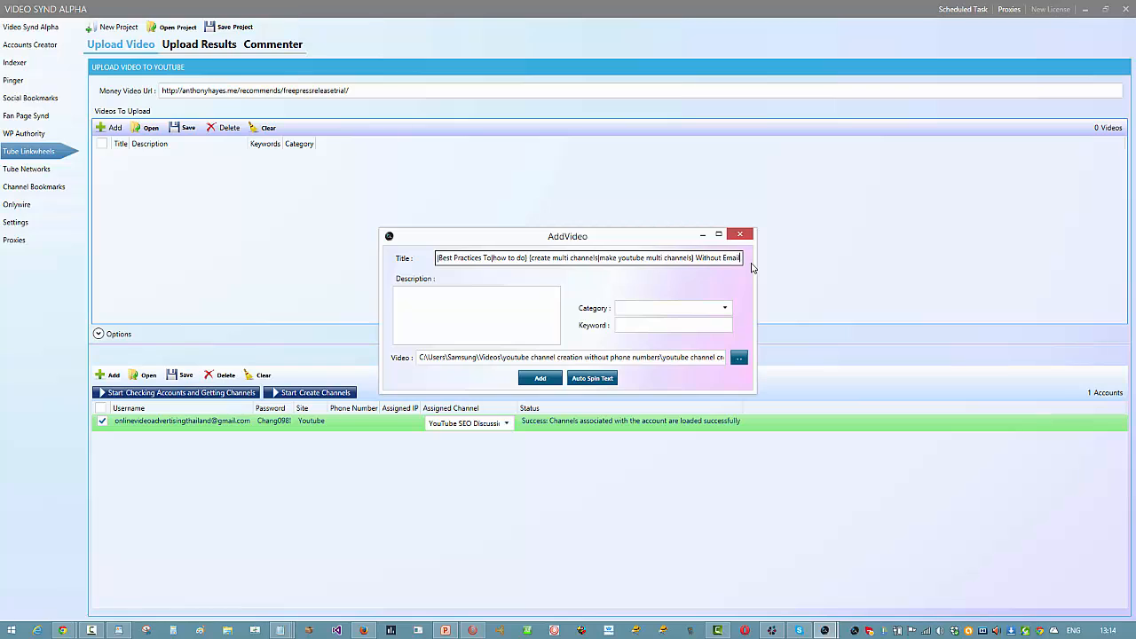
type(" Cir")
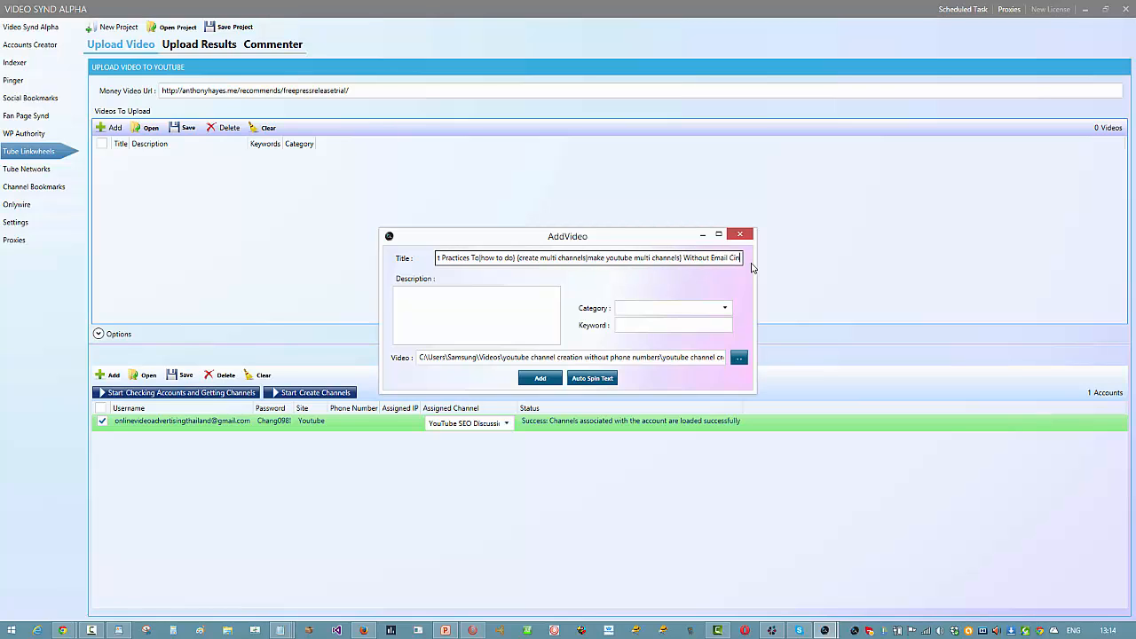
type("firmatio")
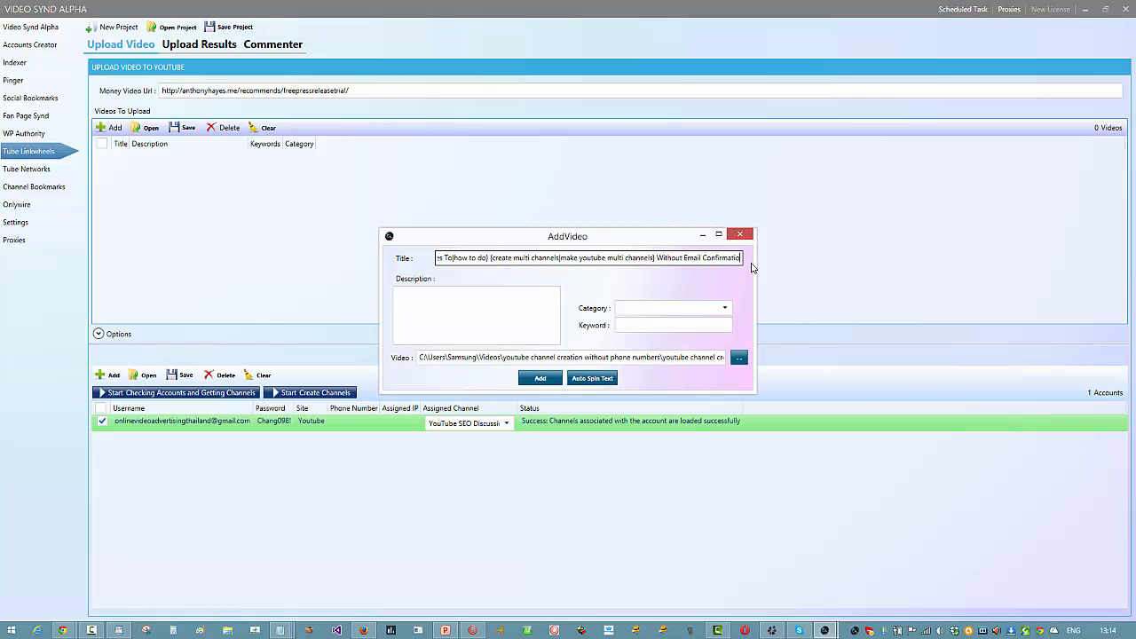
type("n")
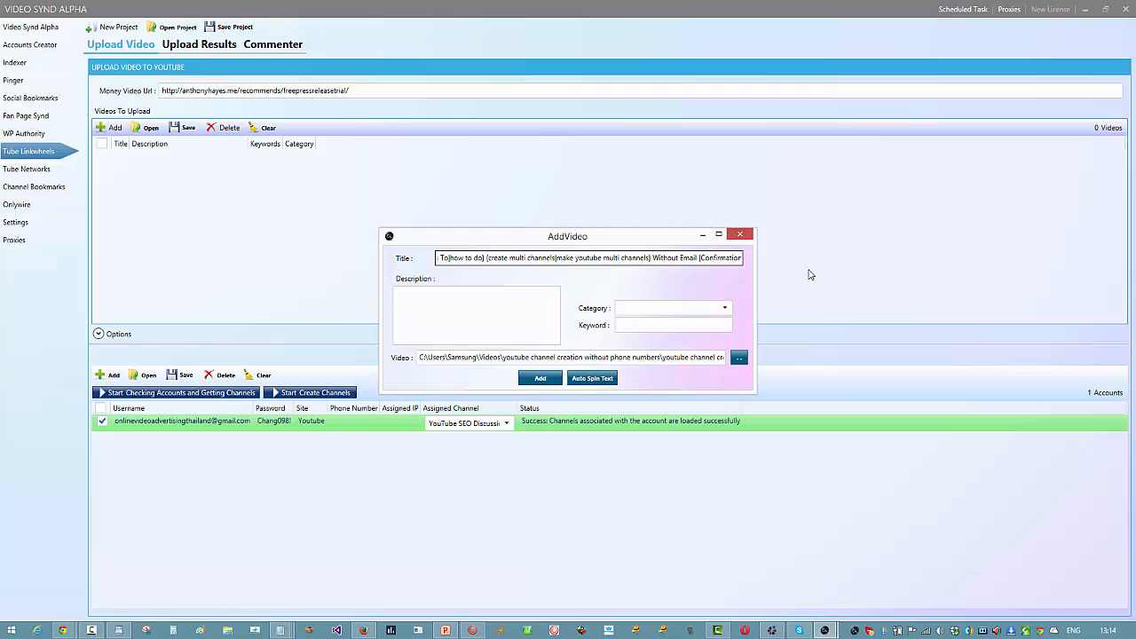
left_click_drag(727, 257, 749, 261)
left_click(742, 259)
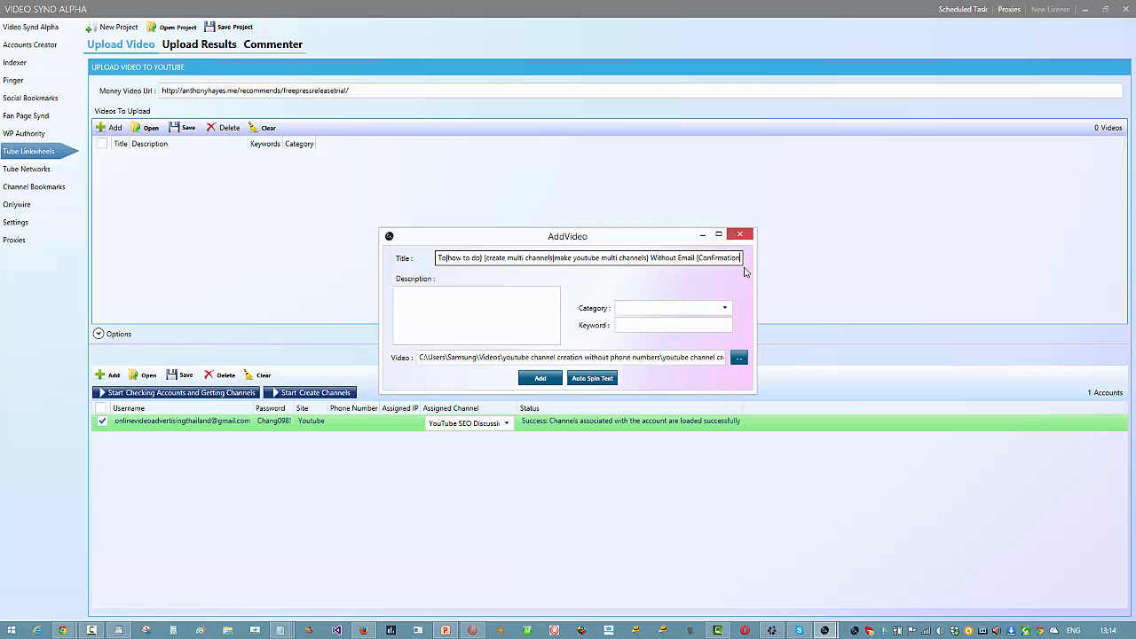
type("}ver")
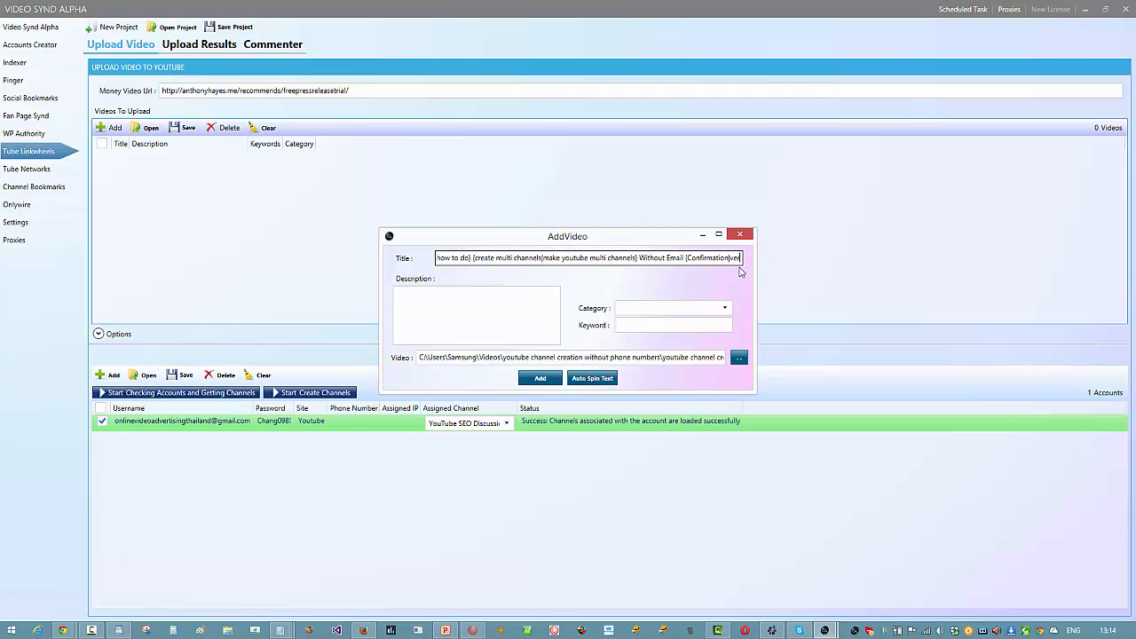
type("ification")
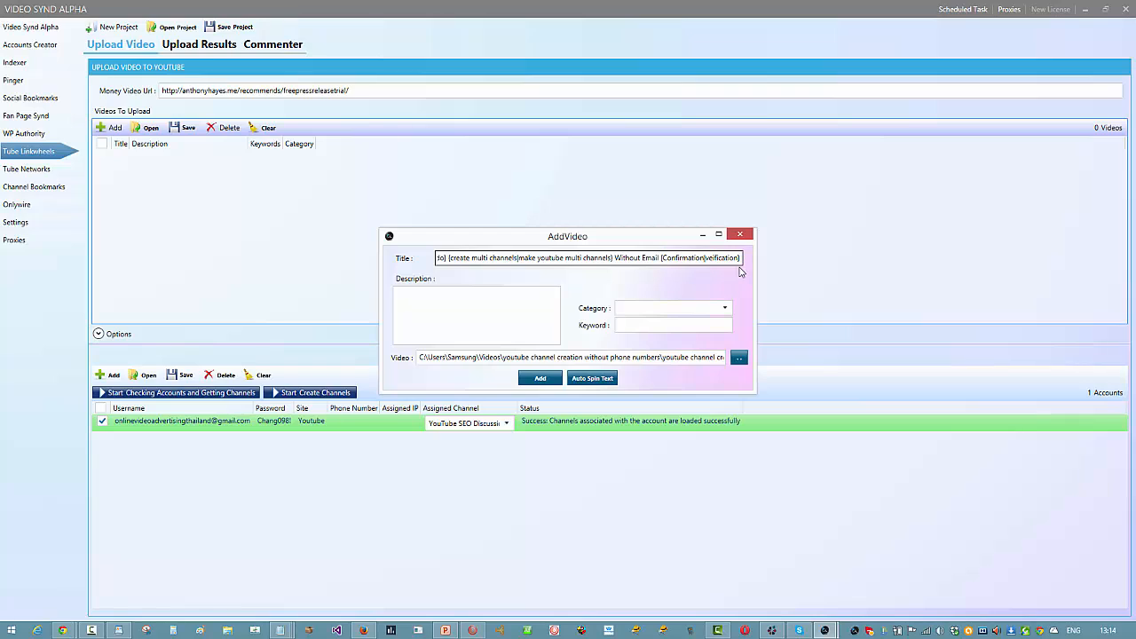
Step: Copy the full spun title into the video's description
left_click_drag(639, 259, 594, 258)
key("ctrl+a")
right_click(598, 260)
left_click(634, 287)
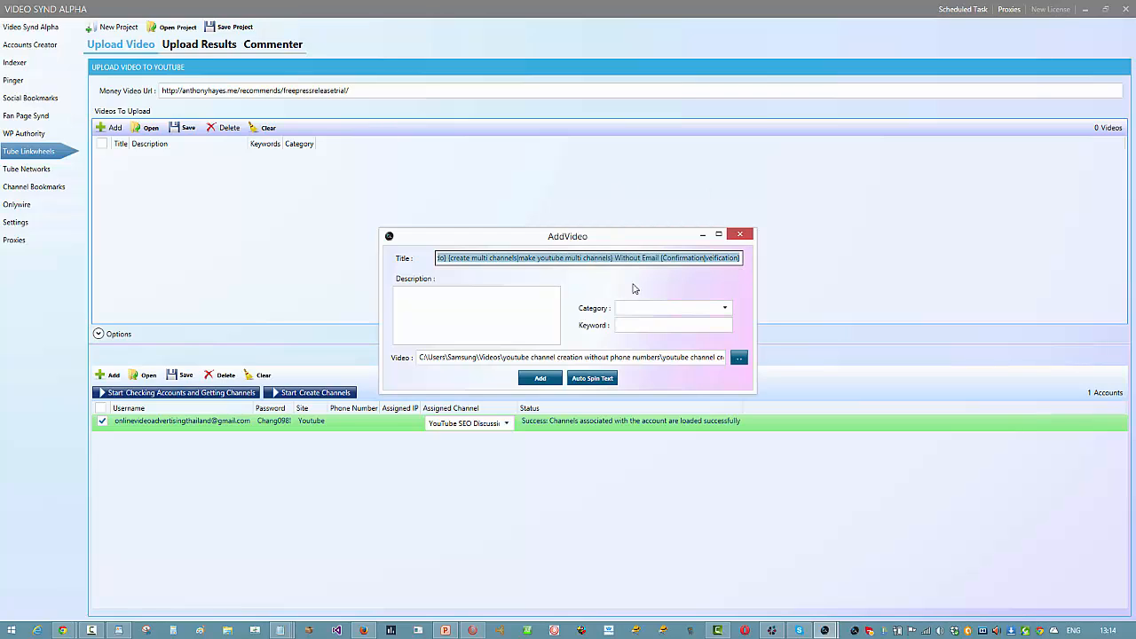
left_click(445, 316)
right_click(446, 316)
left_click(495, 363)
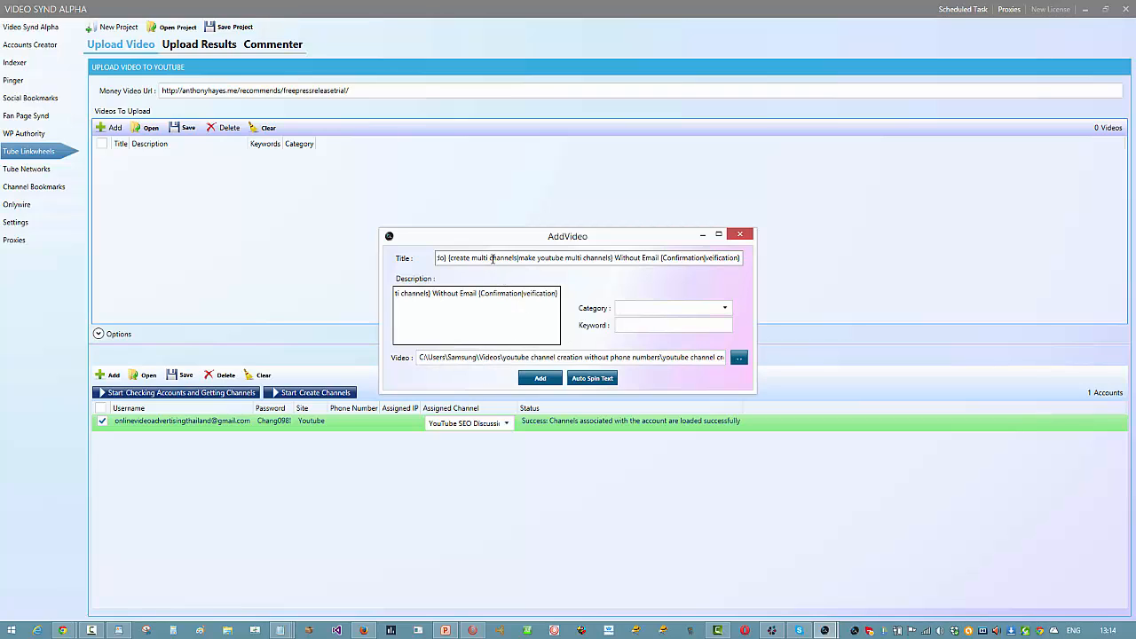
left_click_drag(518, 295, 365, 306)
left_click(499, 320)
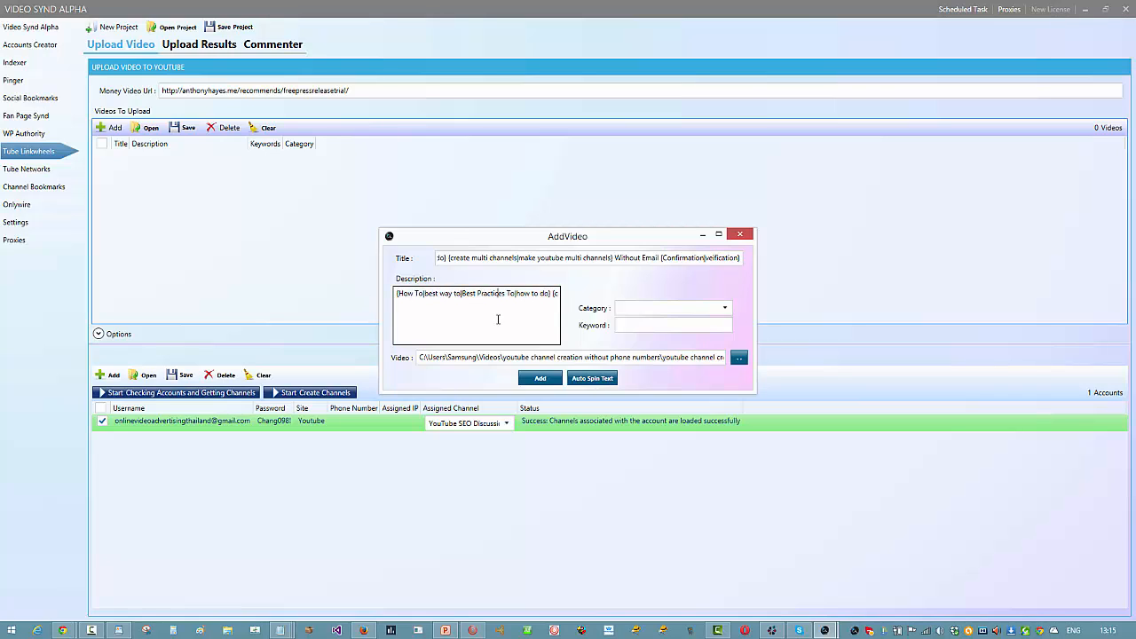
Step: Set the video's category to Howto & Style and its keyword to "video synd alpha"
left_click(728, 308)
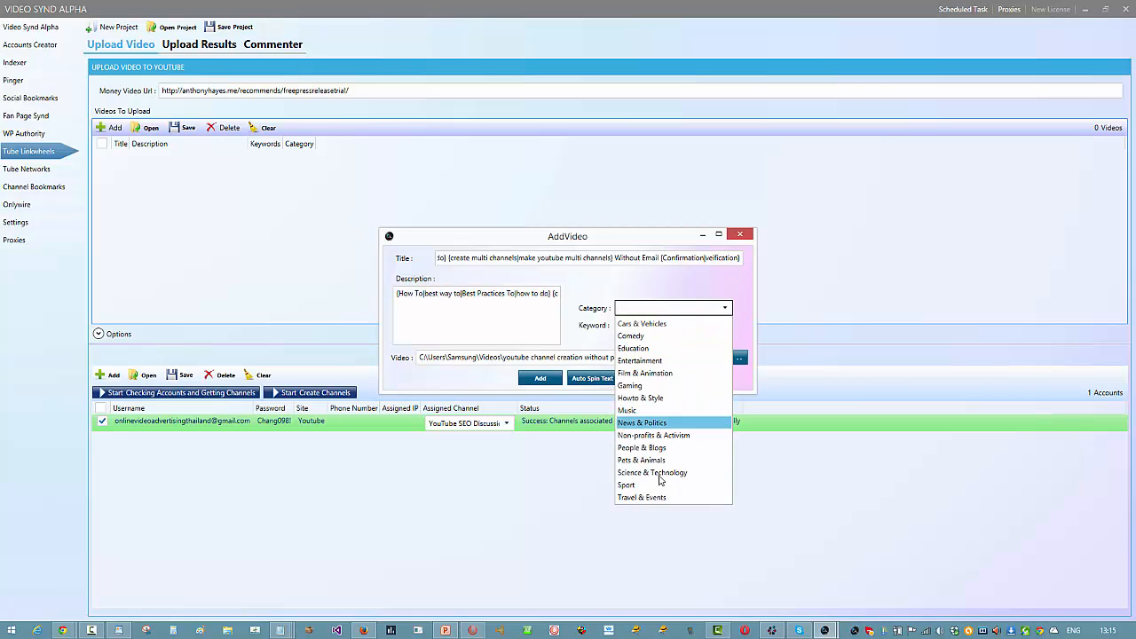
left_click(640, 398)
left_click(635, 326)
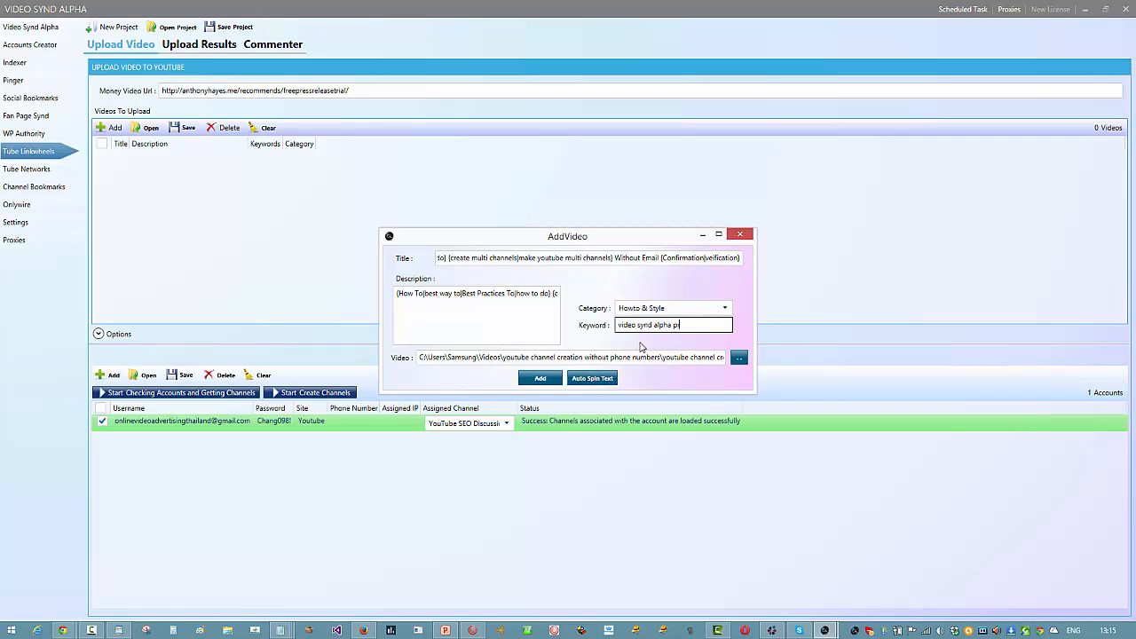
type("iew")
key("BackSpace")
key("BackSpace")
key("BackSpace")
key("BackSpace")
left_click(513, 303)
left_click(552, 382)
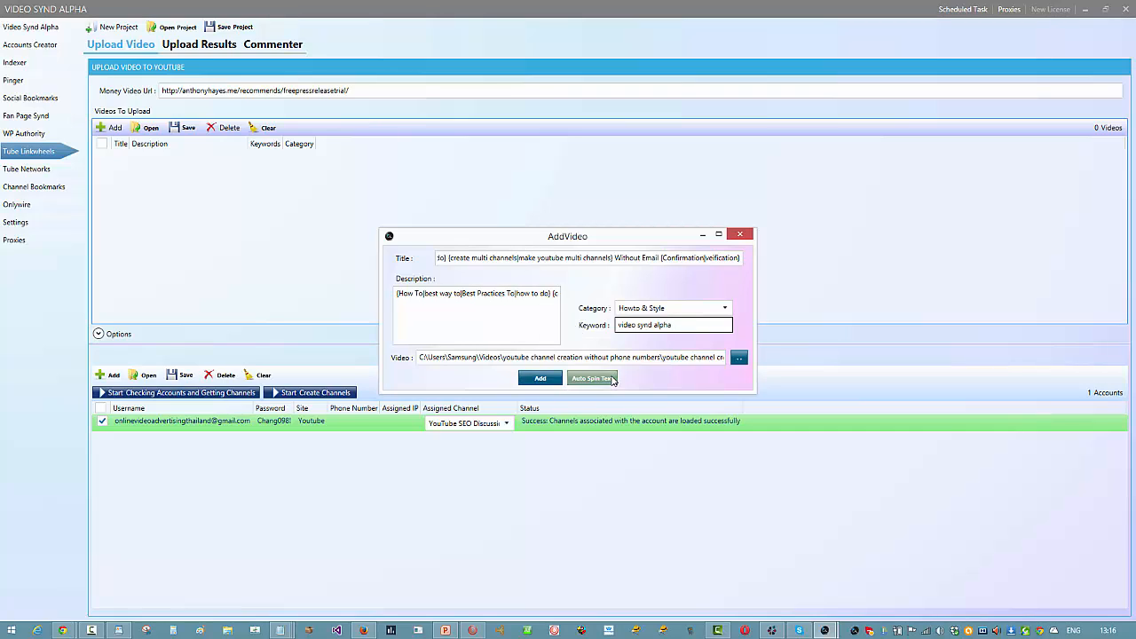
left_click(593, 382)
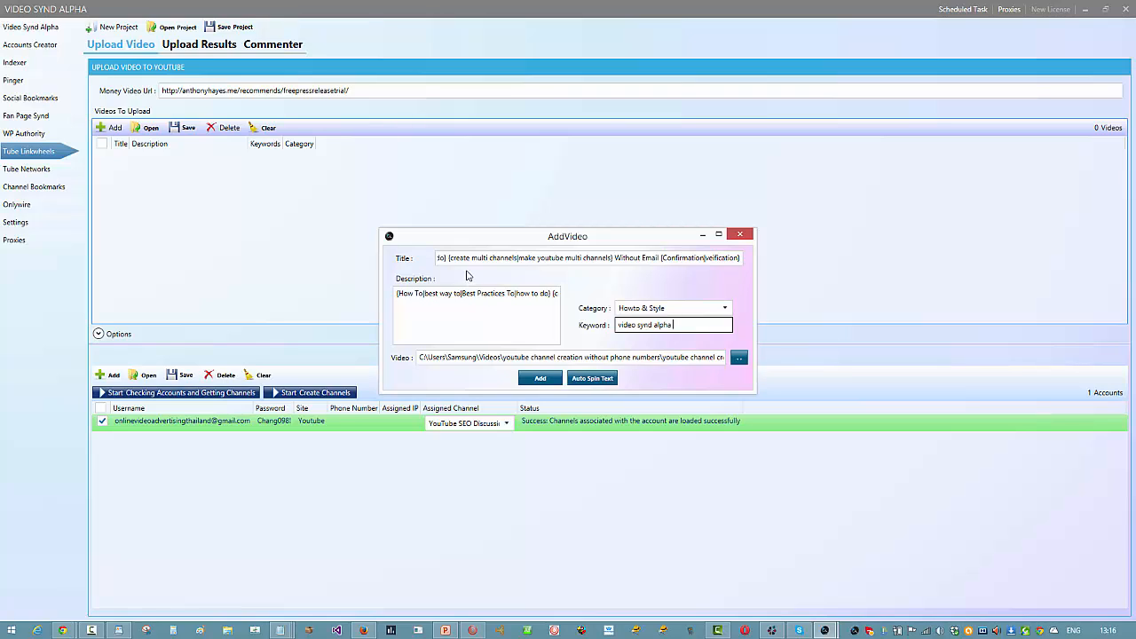
left_click_drag(466, 258, 601, 258)
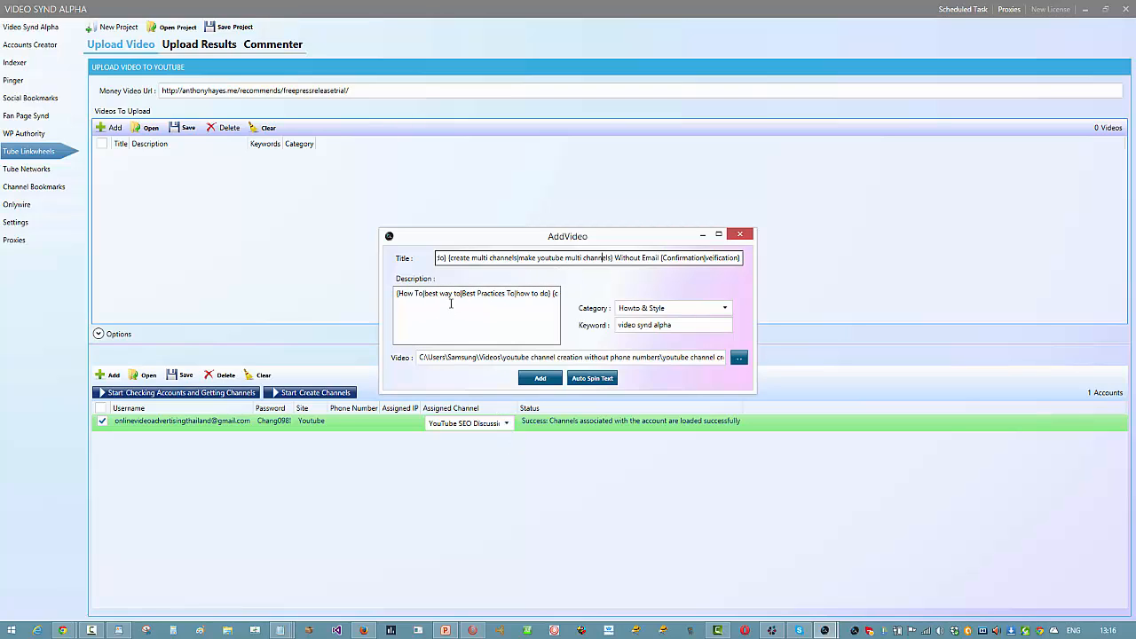
left_click_drag(543, 259, 572, 259)
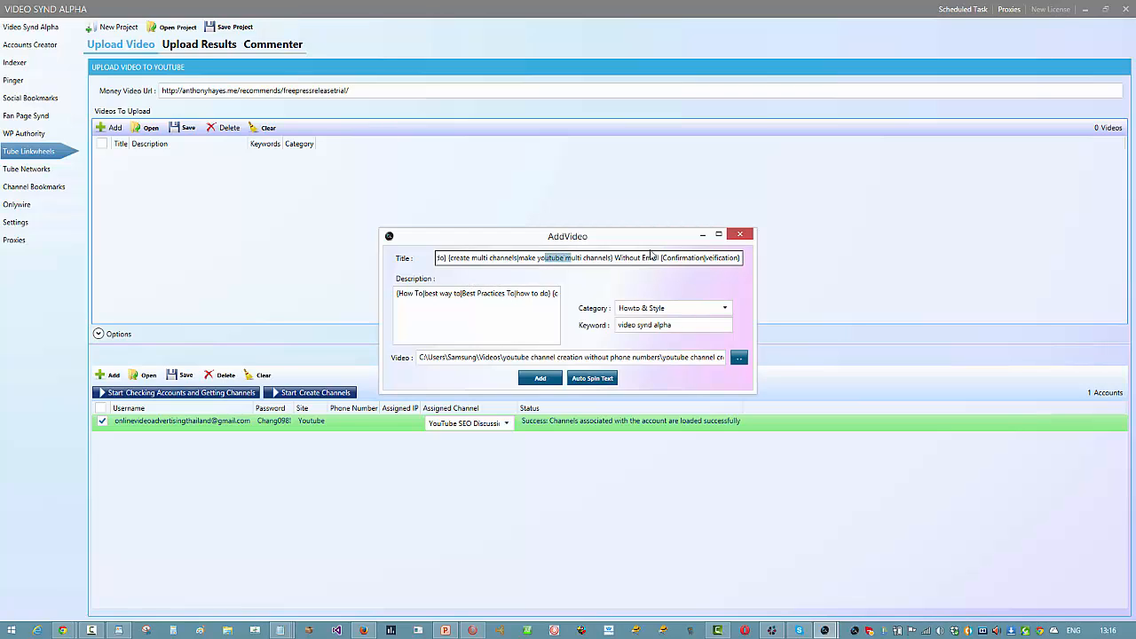
left_click_drag(522, 295, 499, 296)
left_click(533, 314)
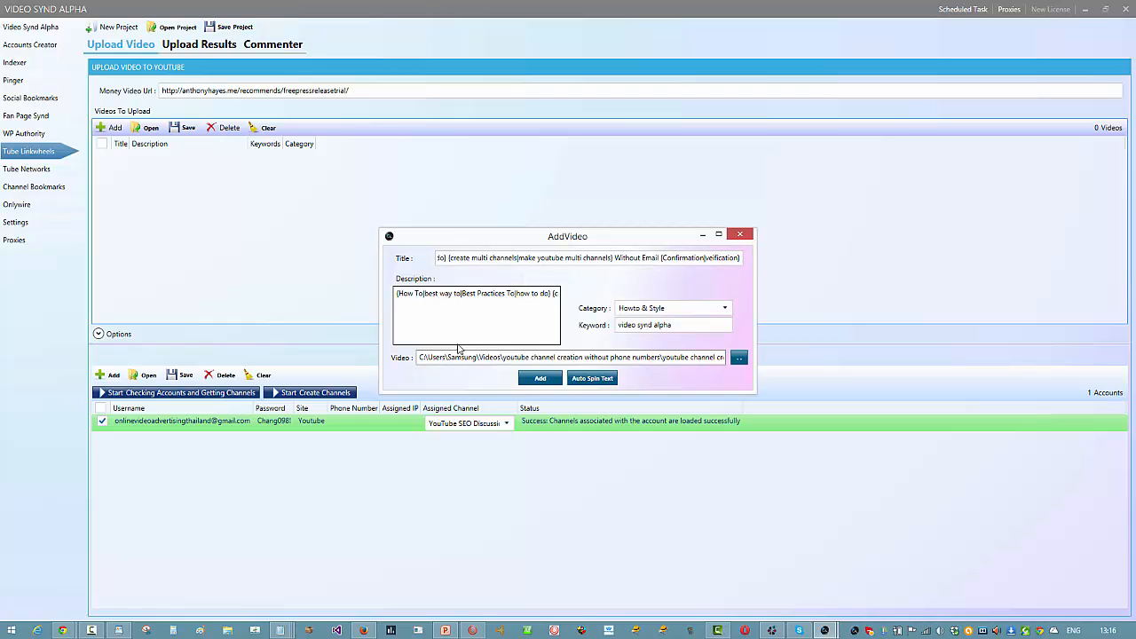
Step: Add the completed video to the upload list and set the upload options to use all channels in selected accounts
left_click(541, 379)
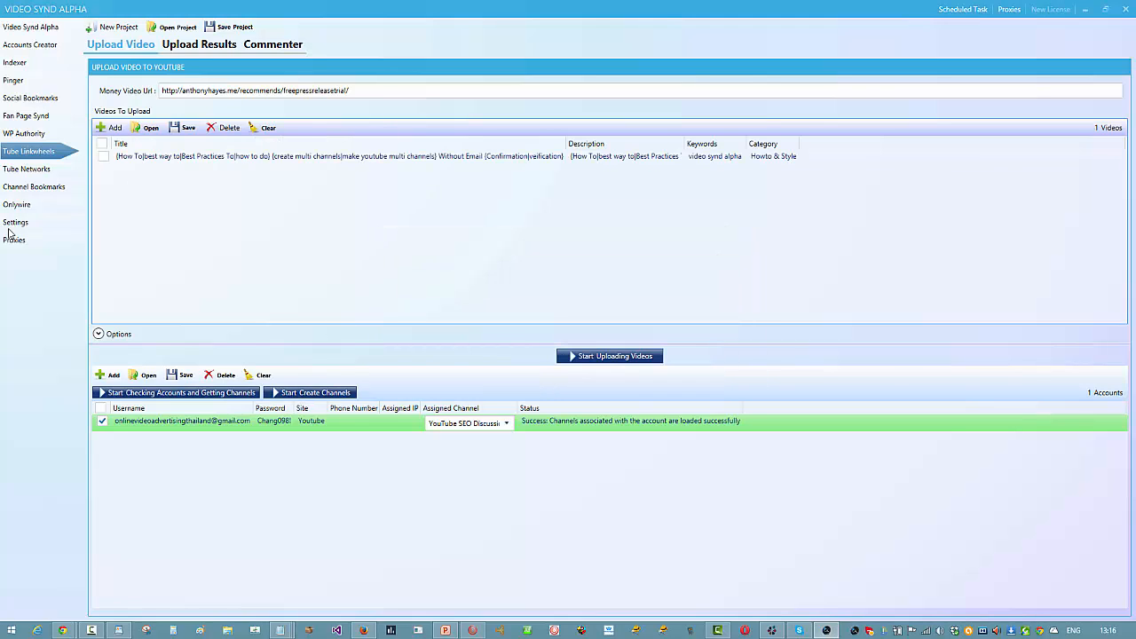
left_click(97, 334)
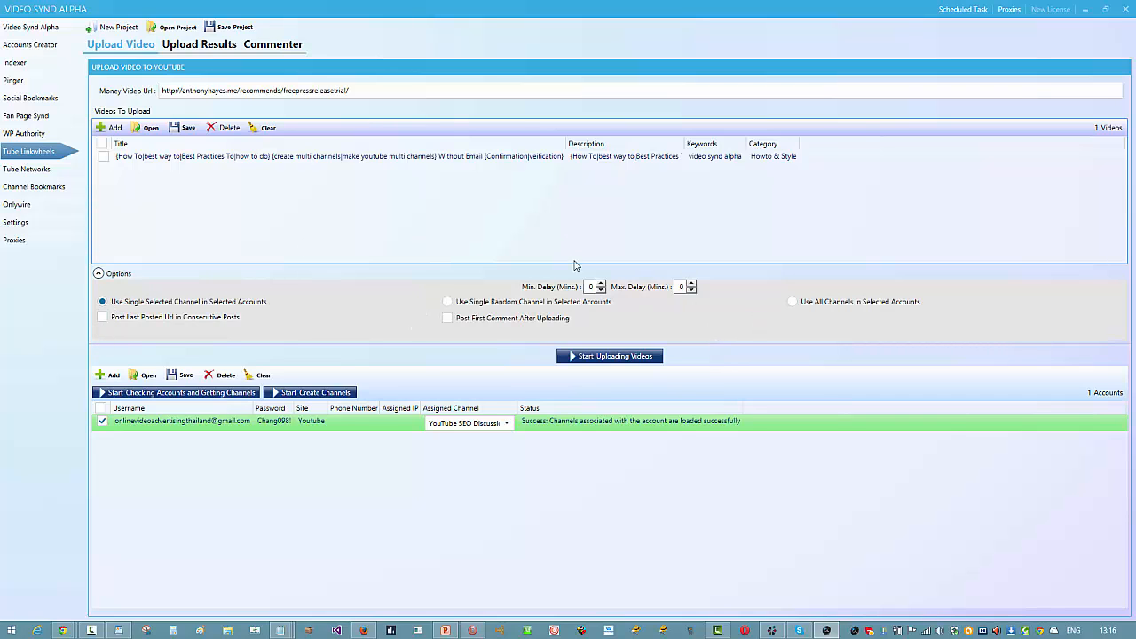
left_click(692, 283)
left_click(449, 305)
left_click(795, 305)
left_click(104, 378)
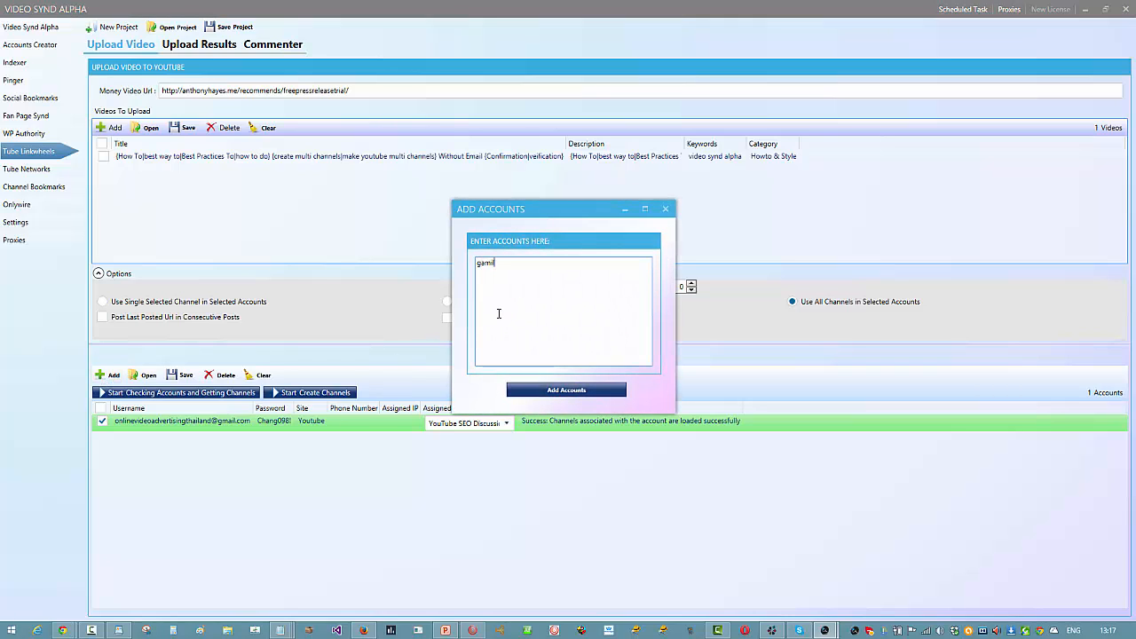
type("gamil\":gmail")
left_click(499, 264)
key("BackSpace")
key("BackSpace")
type("@")
left_click_drag(493, 265, 466, 270)
left_click(562, 262)
left_click(666, 211)
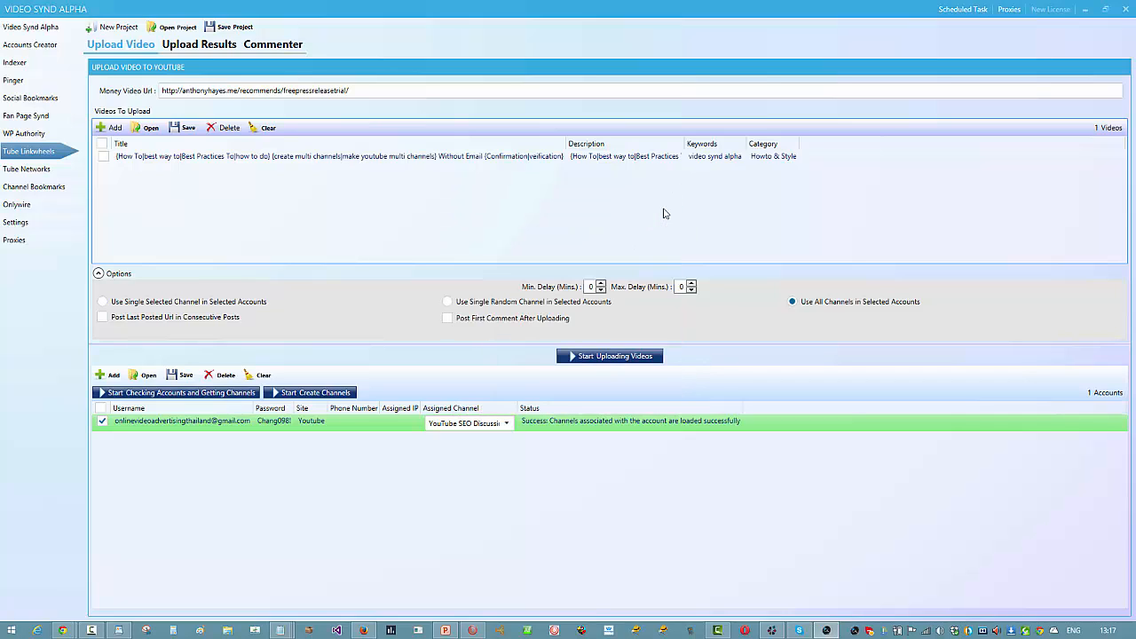
Step: Examine the full list of channels that can be assigned to the loaded YouTube account
left_click(104, 424)
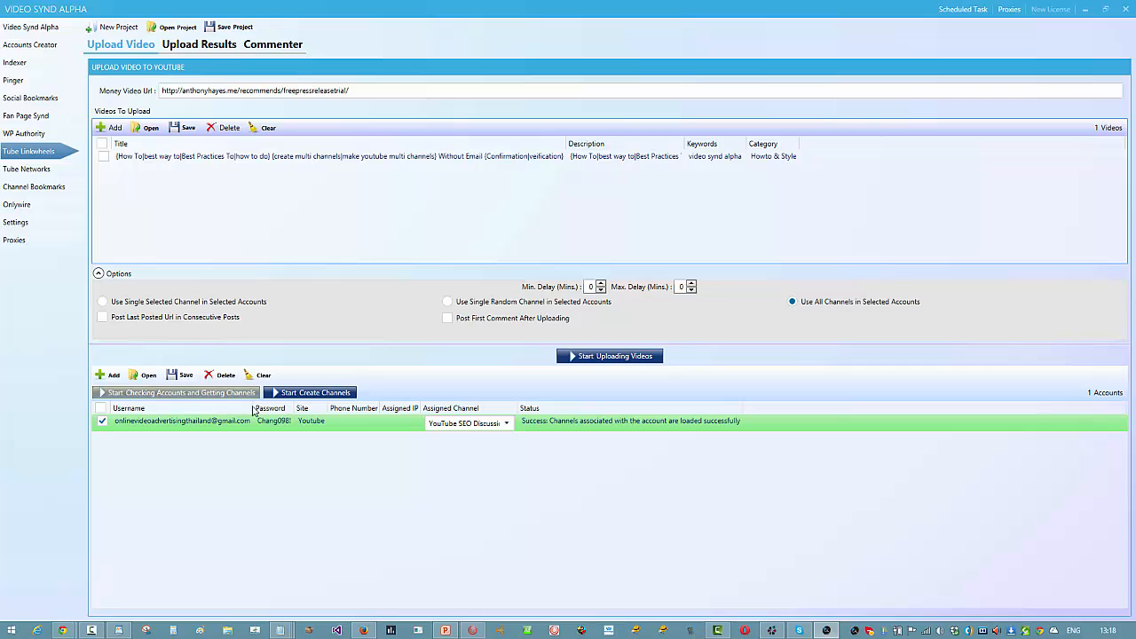
left_click(181, 421)
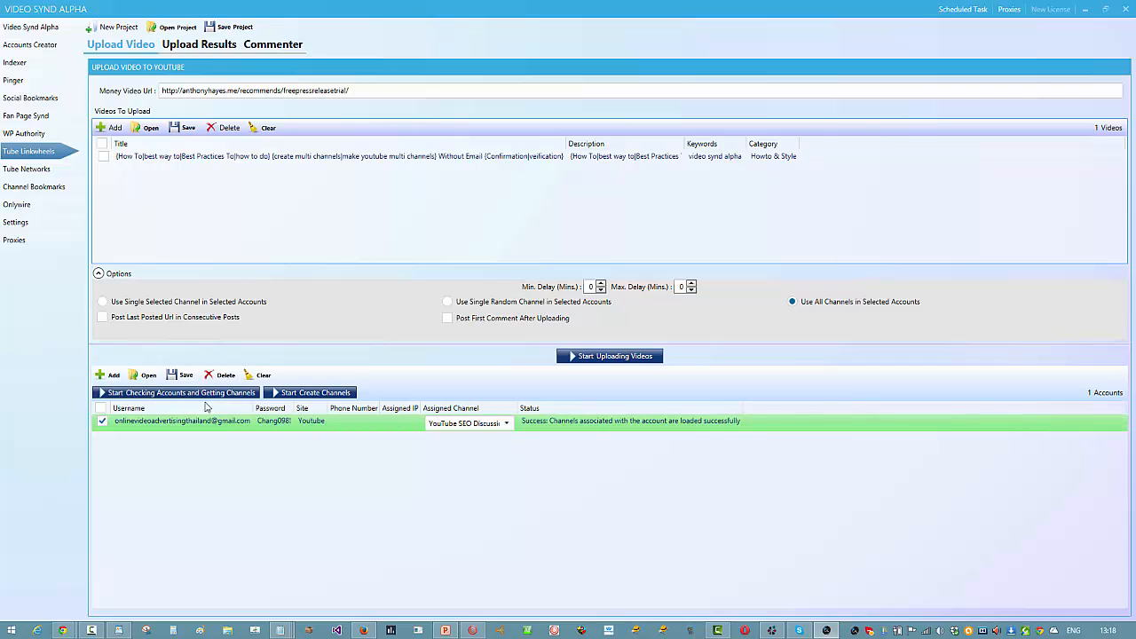
left_click(255, 396)
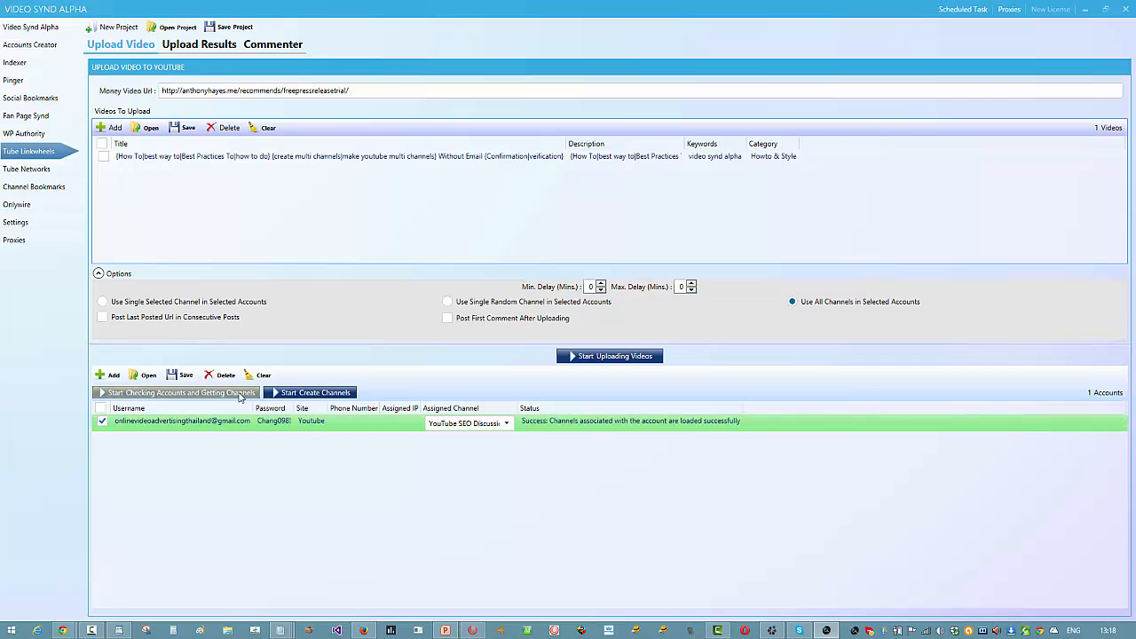
left_click(471, 422)
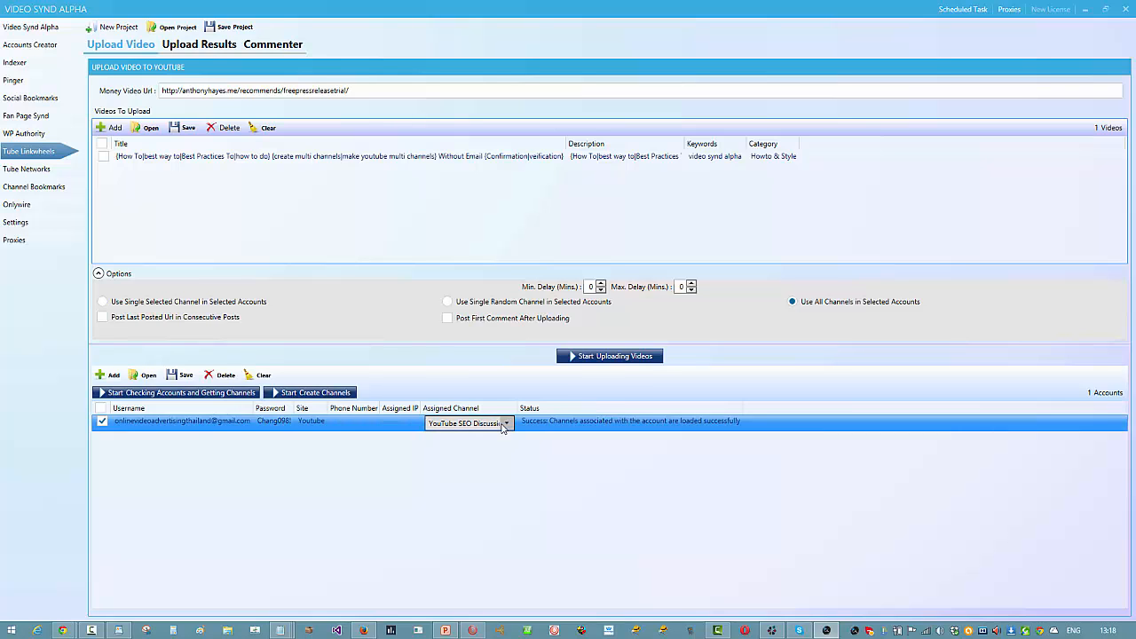
left_click(506, 424)
left_click_drag(605, 310, 619, 242)
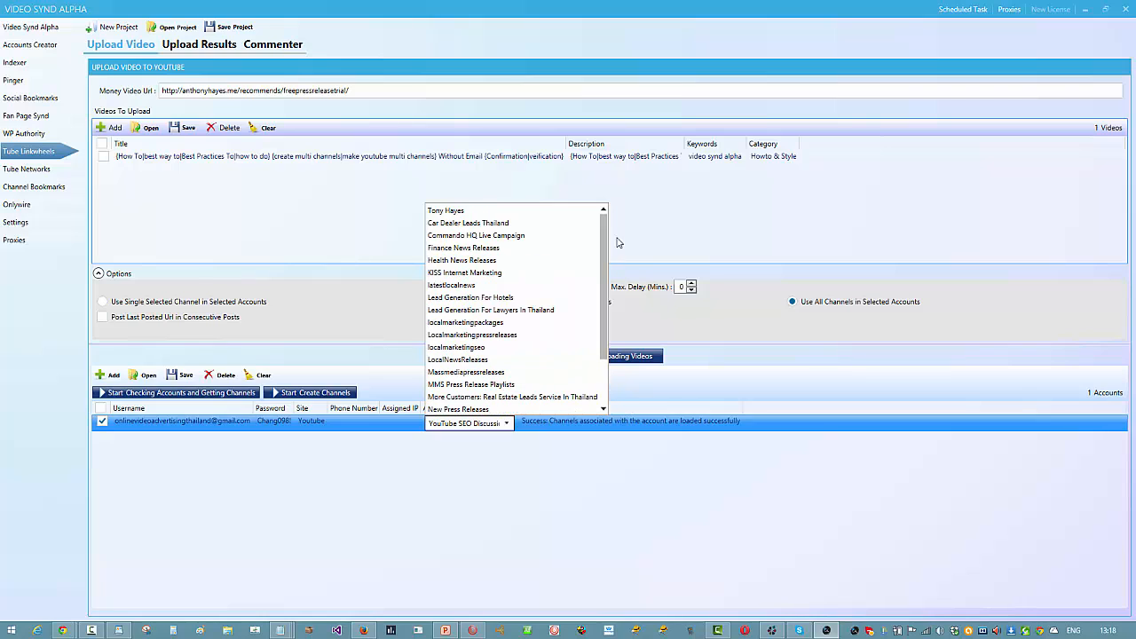
left_click(795, 385)
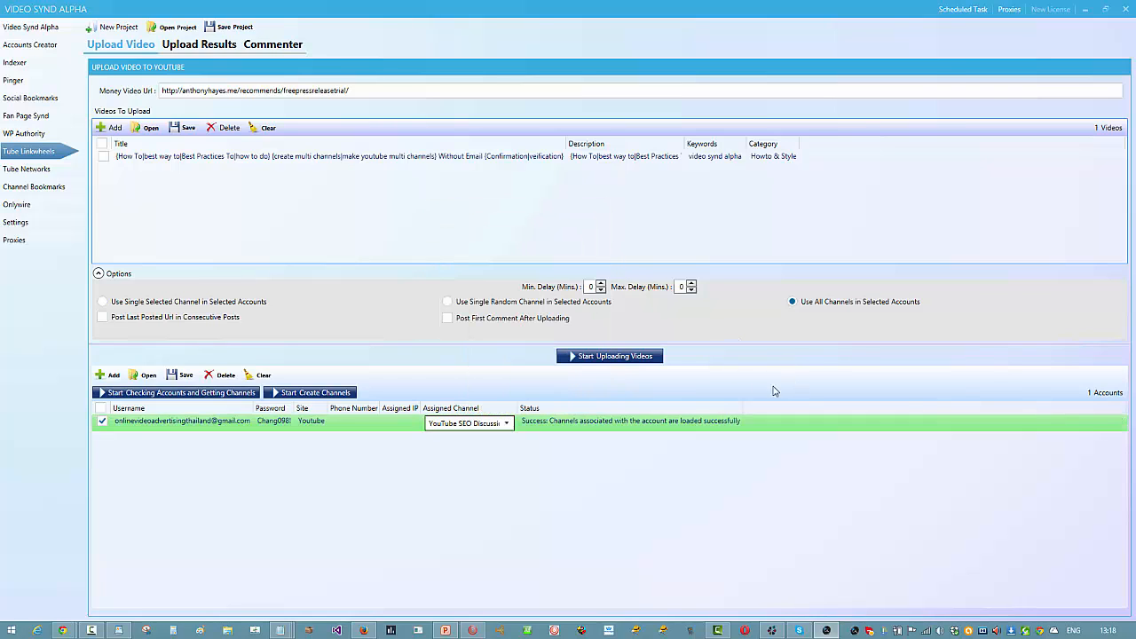
left_click(507, 424)
left_click(507, 424)
left_click(156, 160)
left_click(472, 423)
left_click(508, 423)
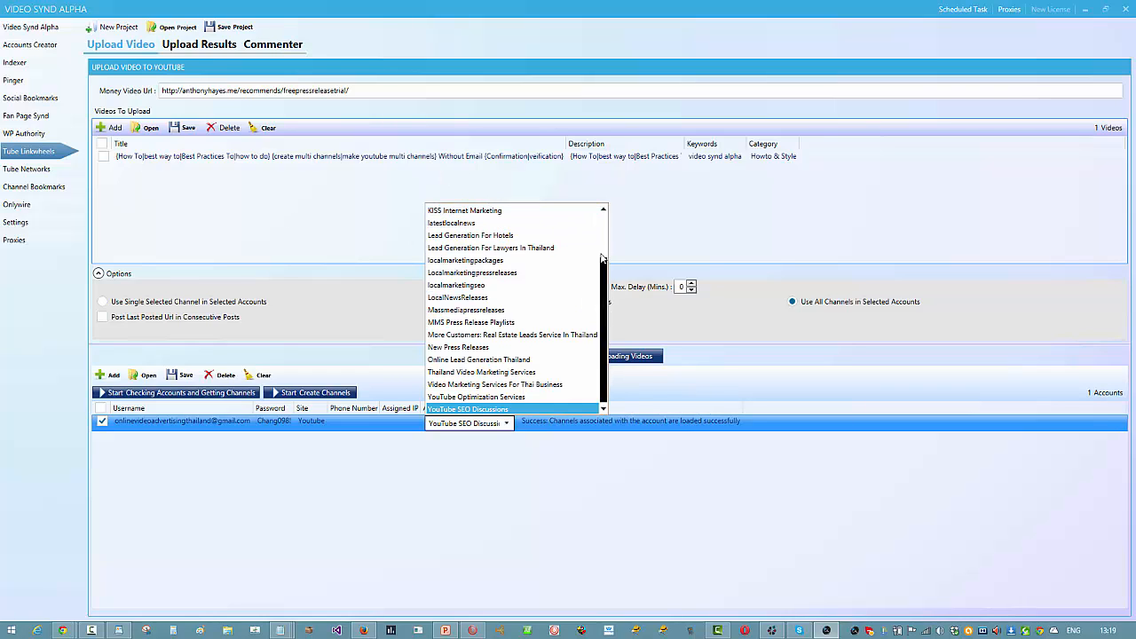
left_click_drag(604, 265, 630, 199)
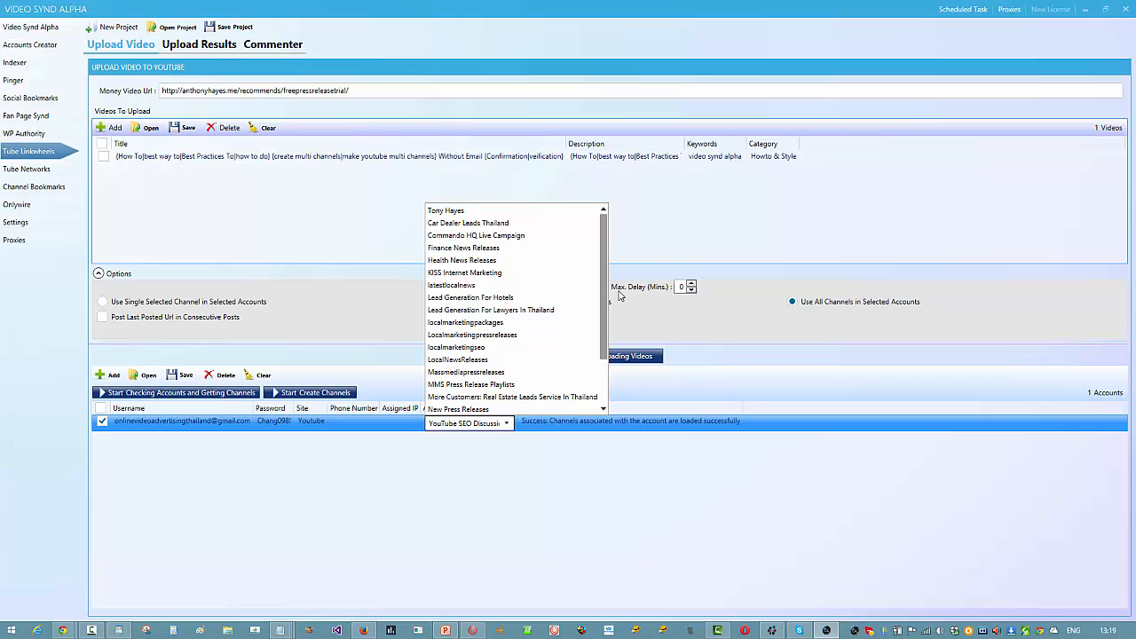
Step: Look through the remaining assignable channels and try the single selected channel and single random channel upload options
left_click_drag(604, 285, 601, 367)
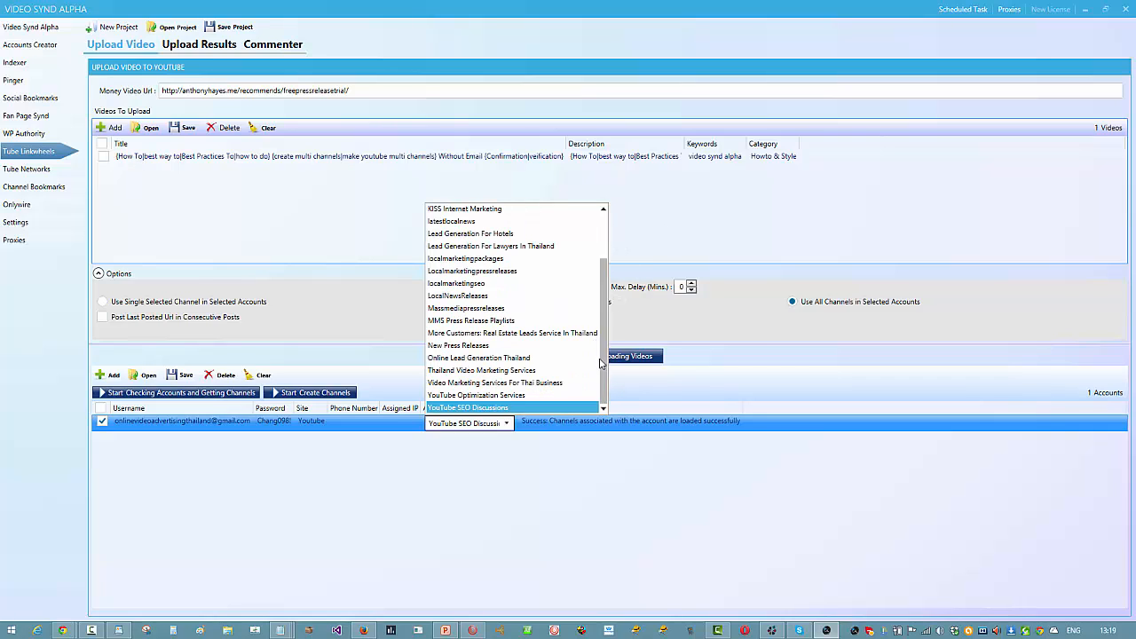
left_click(720, 343)
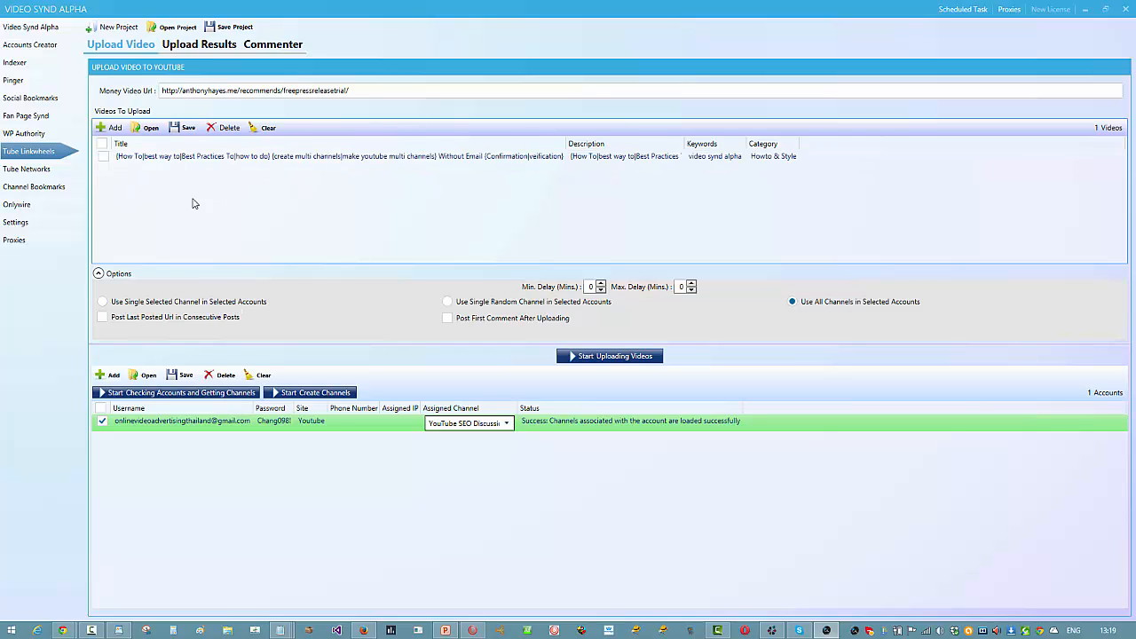
left_click(157, 304)
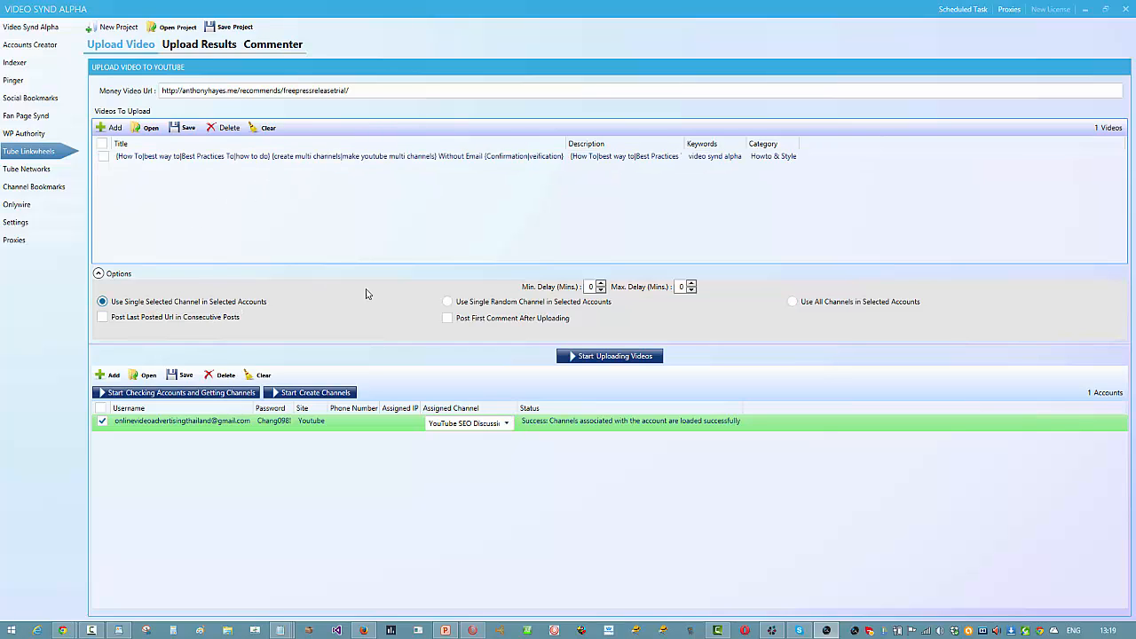
left_click(477, 304)
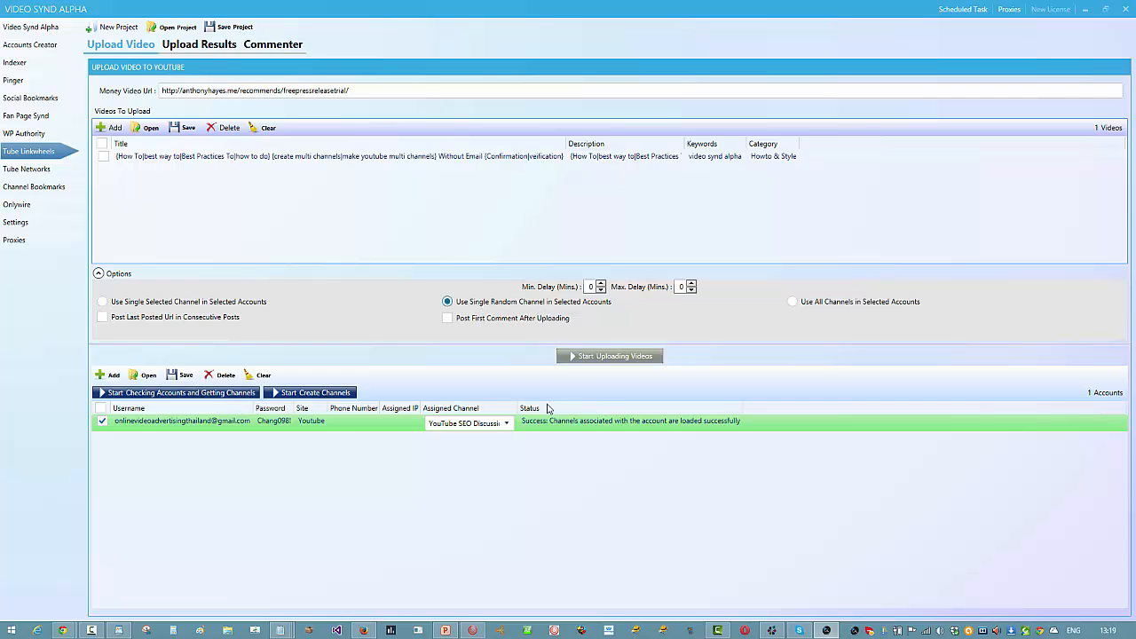
Step: Assign the Thailand Video Marketing Services channel to the loaded YouTube account
left_click(480, 423)
left_click(506, 423)
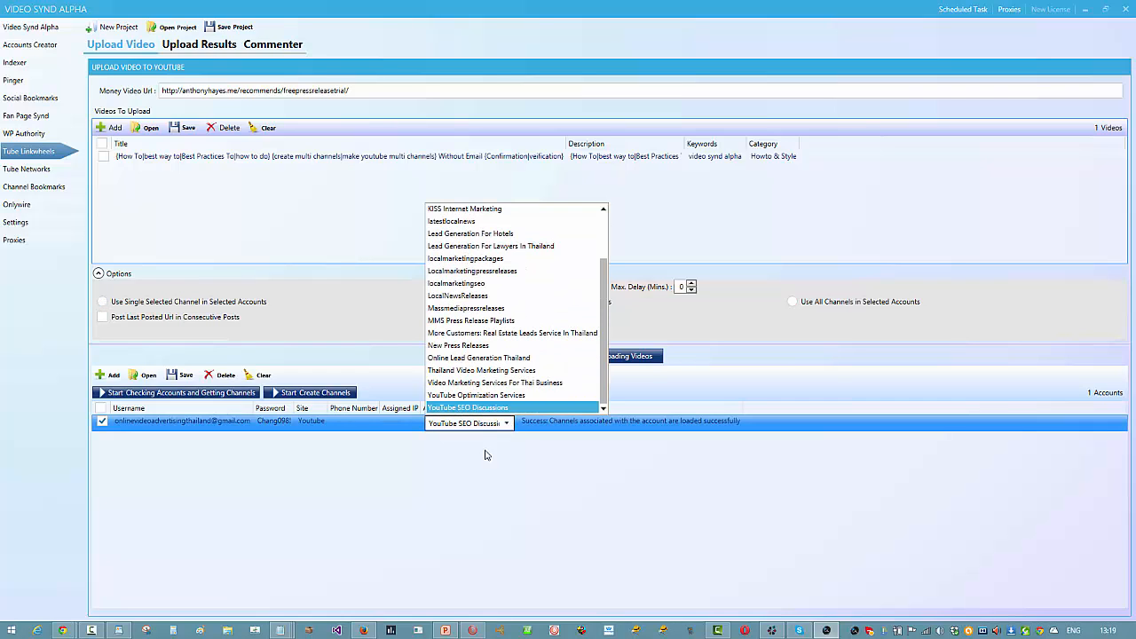
left_click(454, 297)
left_click(502, 422)
left_click(496, 423)
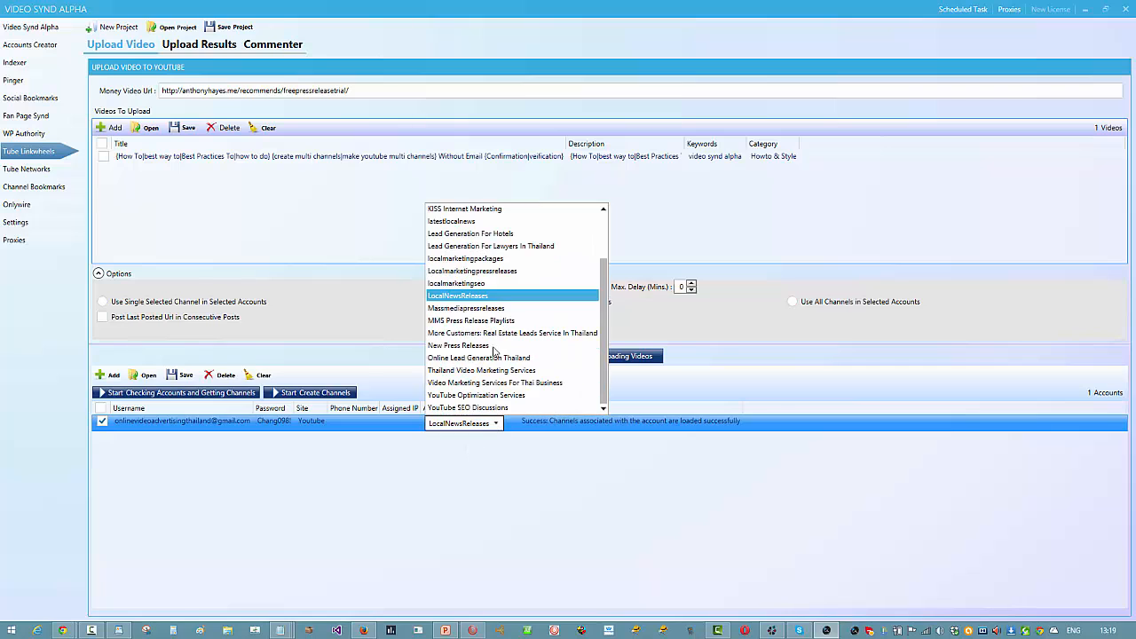
left_click(487, 370)
left_click(544, 426)
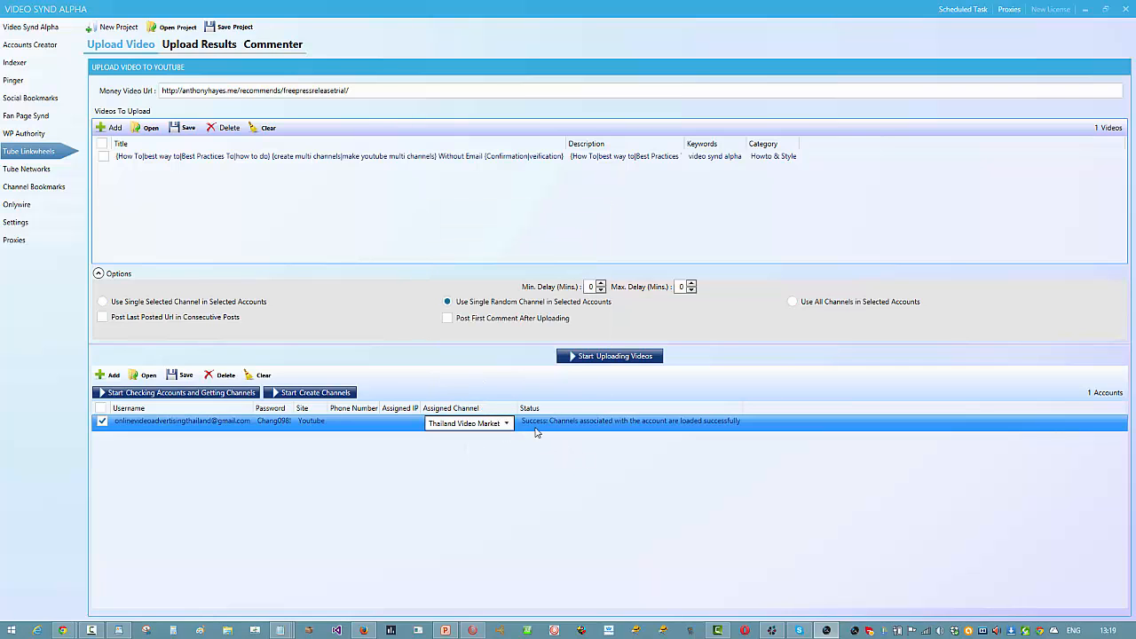
left_click(507, 423)
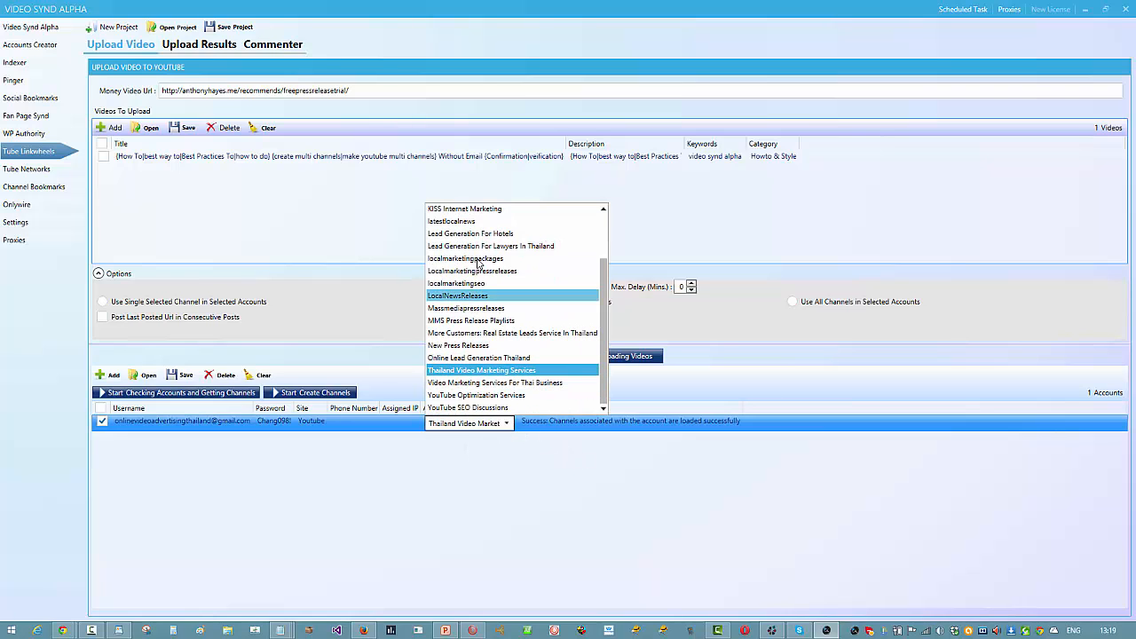
left_click(692, 338)
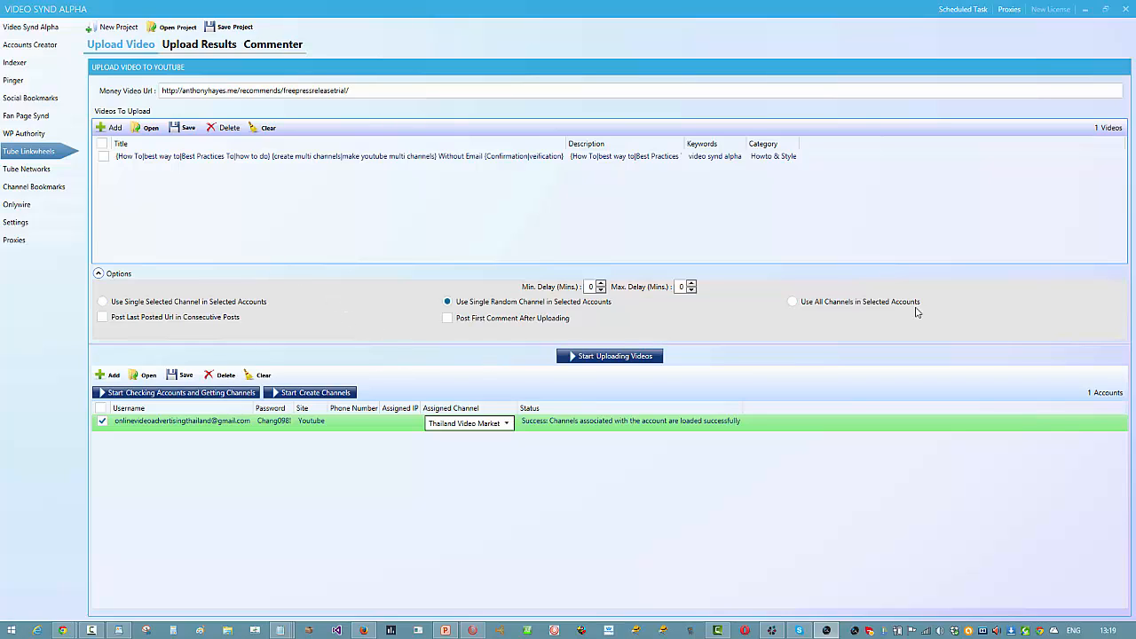
Step: Set the upload to use all channels in selected accounts and to post the last posted URL in consecutive posts
left_click(796, 304)
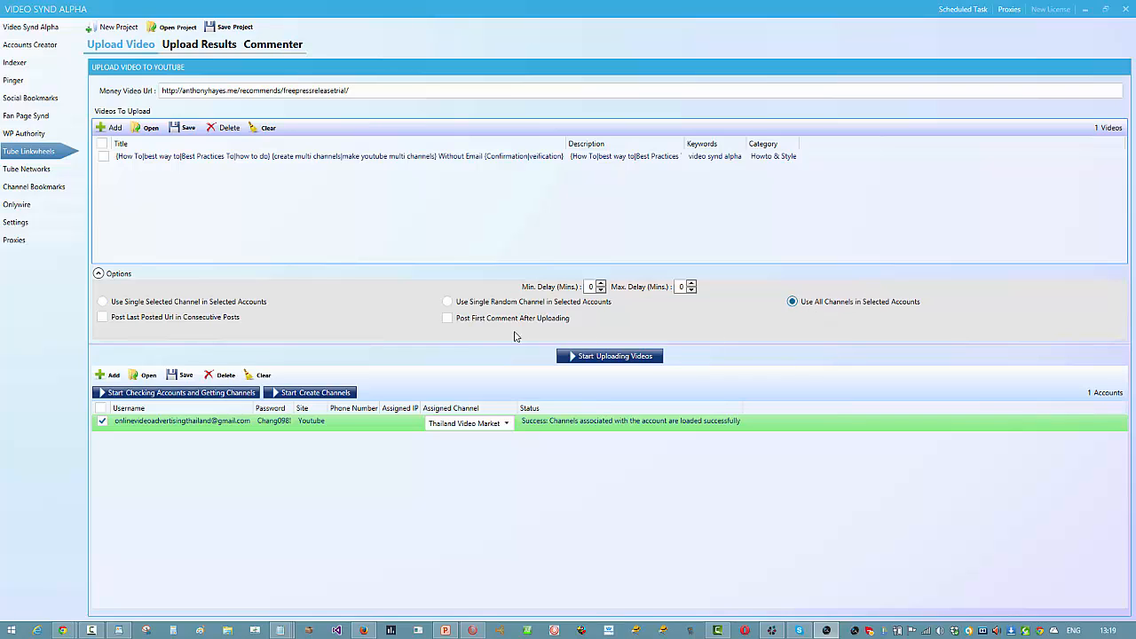
left_click(263, 156)
left_click(485, 321)
left_click(463, 321)
left_click(142, 324)
left_click(102, 320)
left_click(100, 318)
Step: Start uploading the prepared video to all channels of the selected YouTube account
left_click(609, 360)
left_click(513, 417)
left_click(504, 424)
left_click(757, 362)
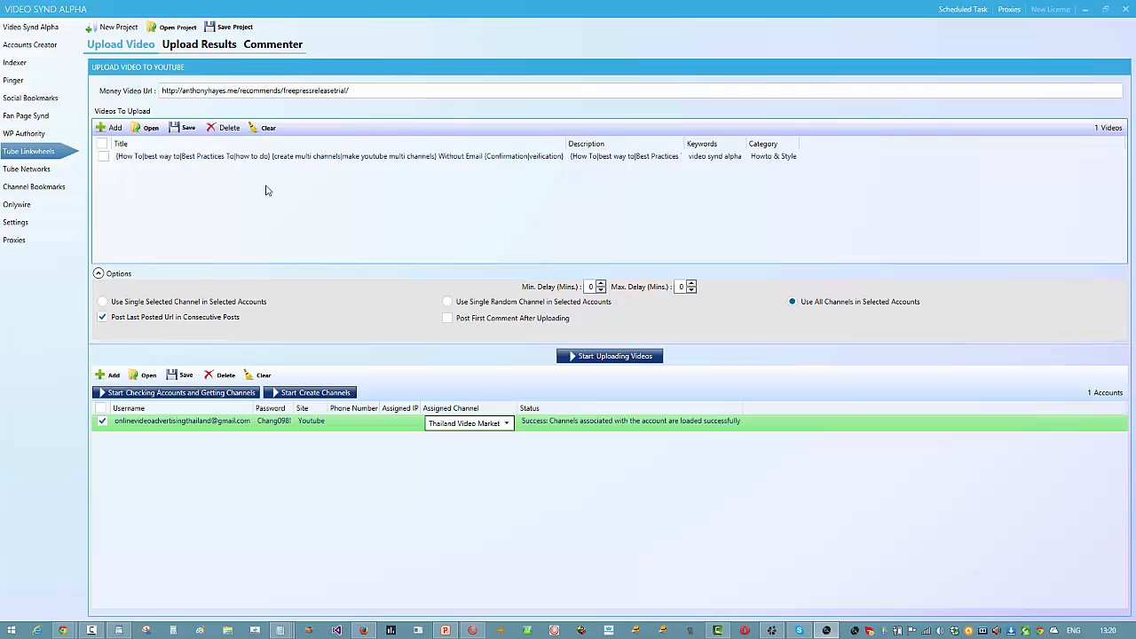
left_click(614, 359)
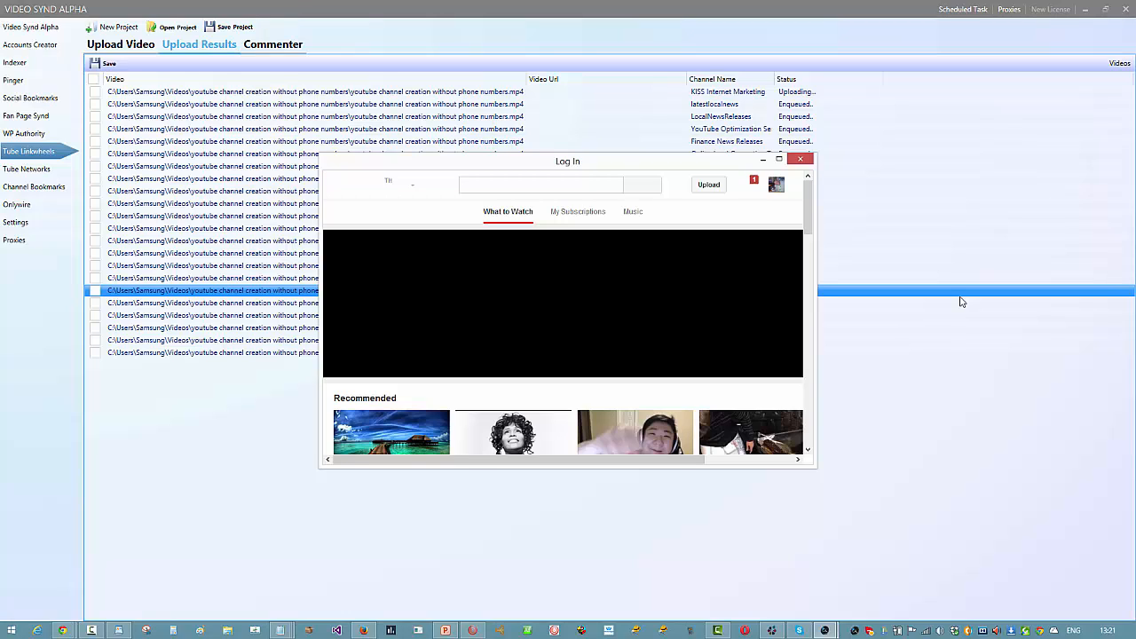
left_click(960, 302)
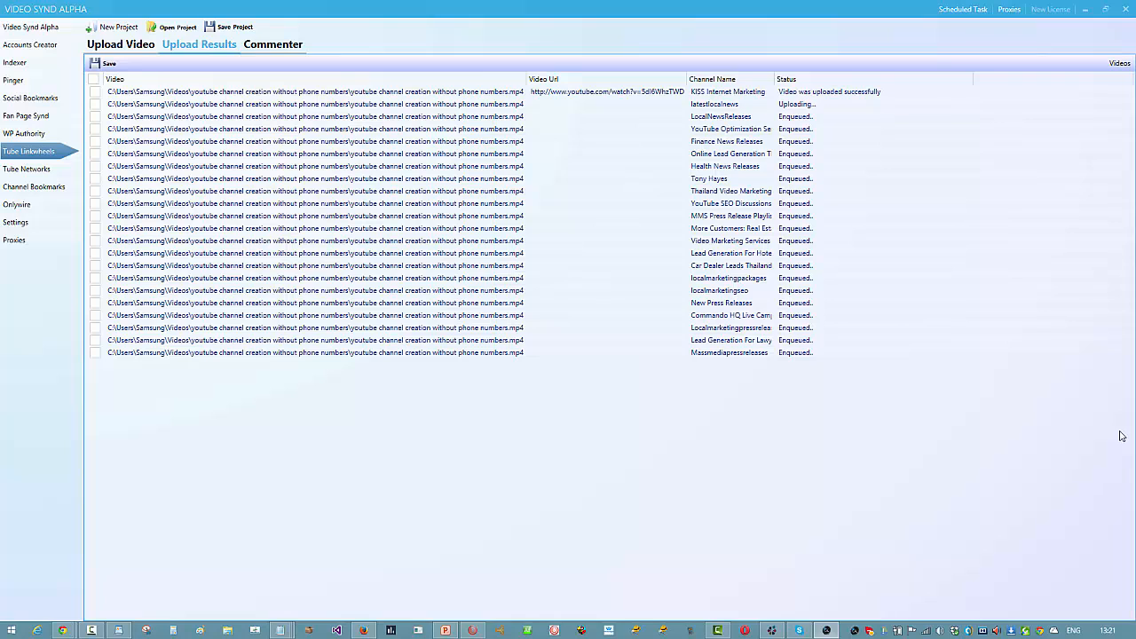
Step: Open the KISS Internet Marketing channel's uploaded video on YouTube and expand its full description
left_click(605, 92)
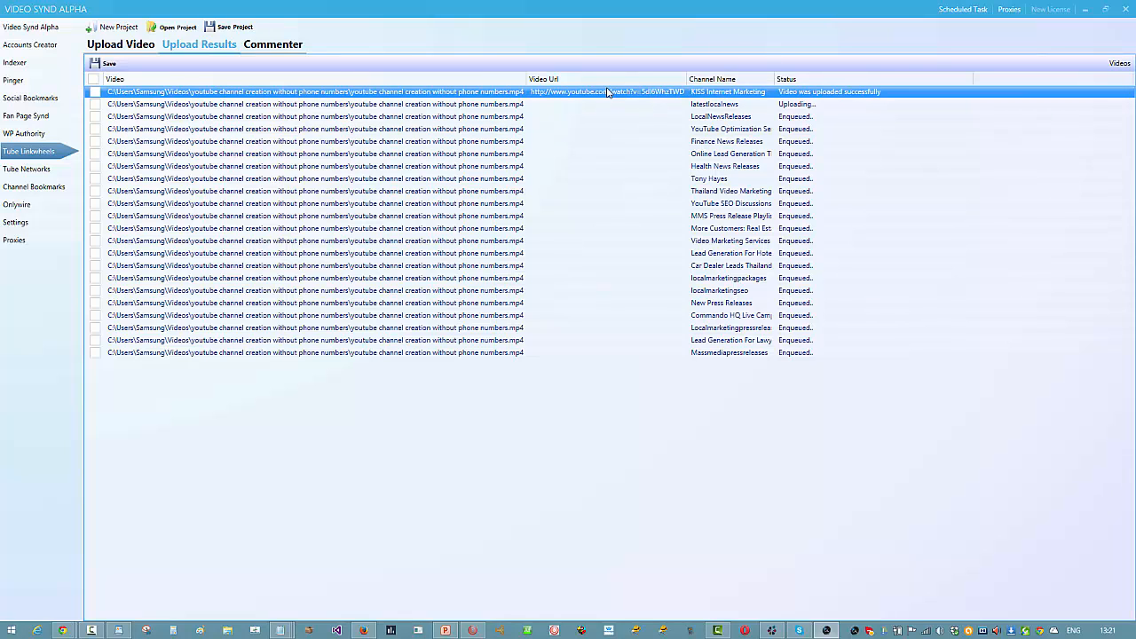
double_click(609, 94)
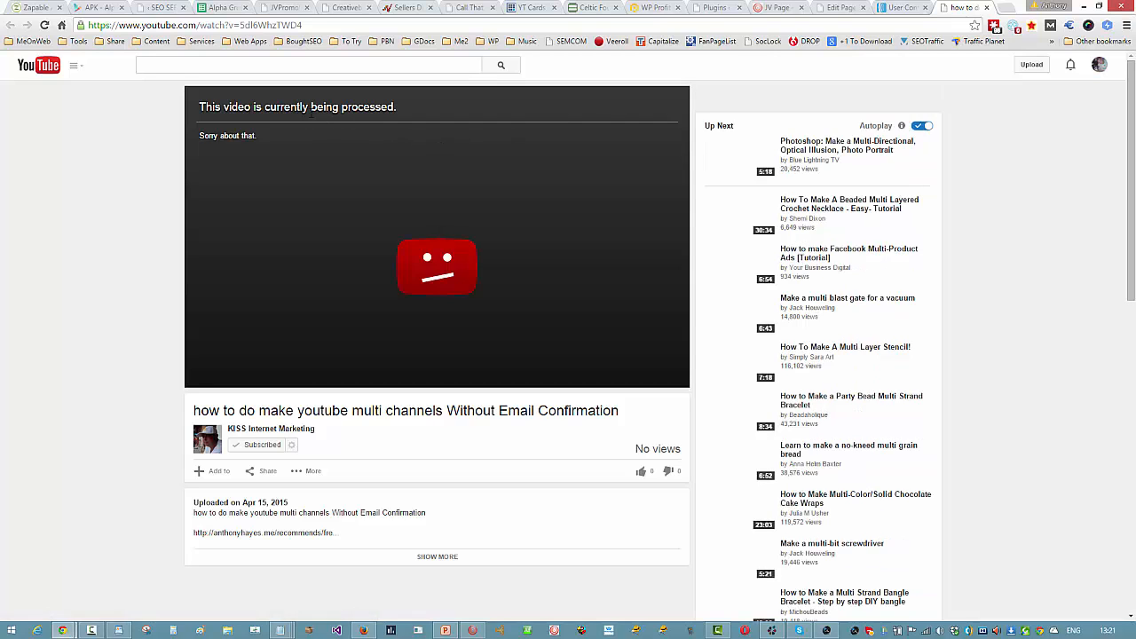
left_click(439, 558)
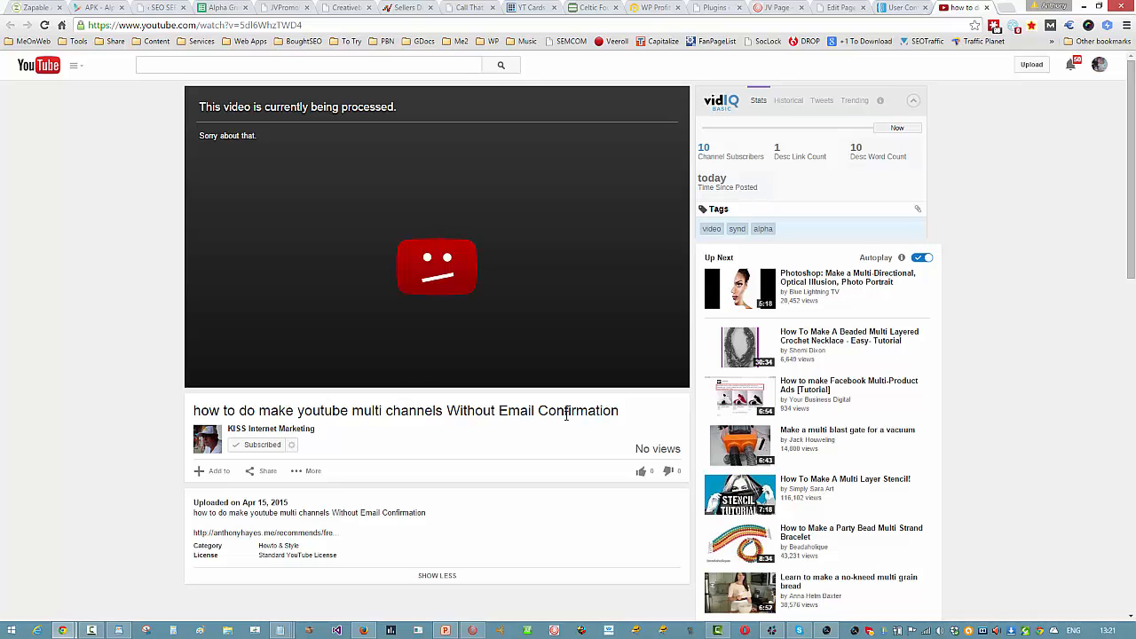
Step: Compare the spun wording in the YouTube video's title with the wording in its description
left_click_drag(298, 410, 258, 405)
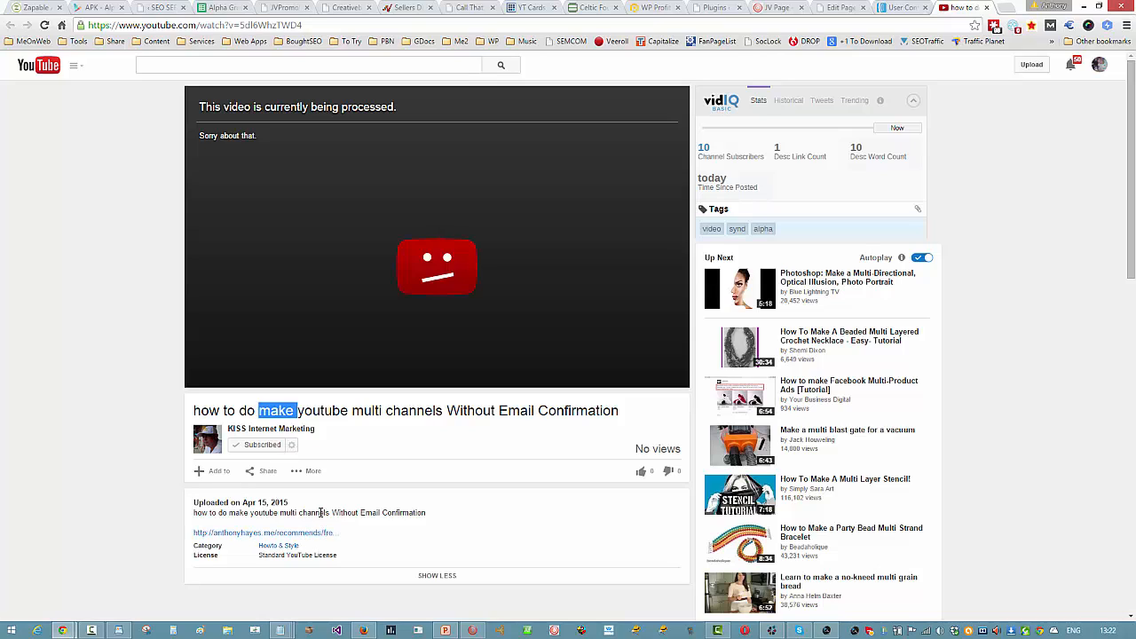
left_click_drag(378, 514, 351, 515)
left_click_drag(410, 409, 386, 412)
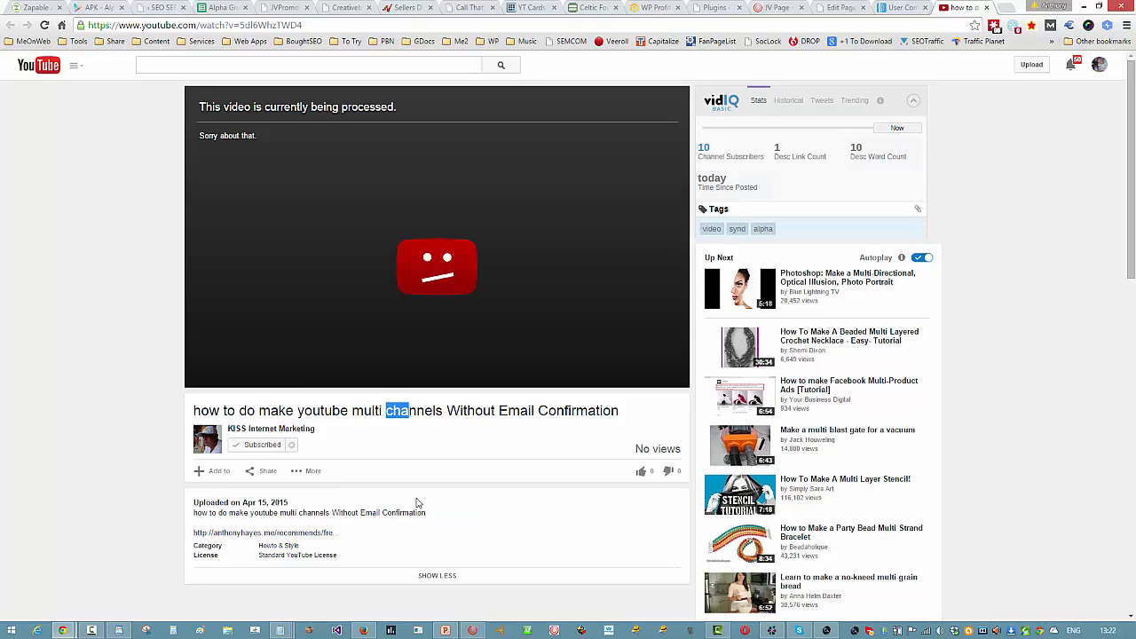
left_click_drag(395, 515, 366, 522)
left_click_drag(401, 412, 369, 415)
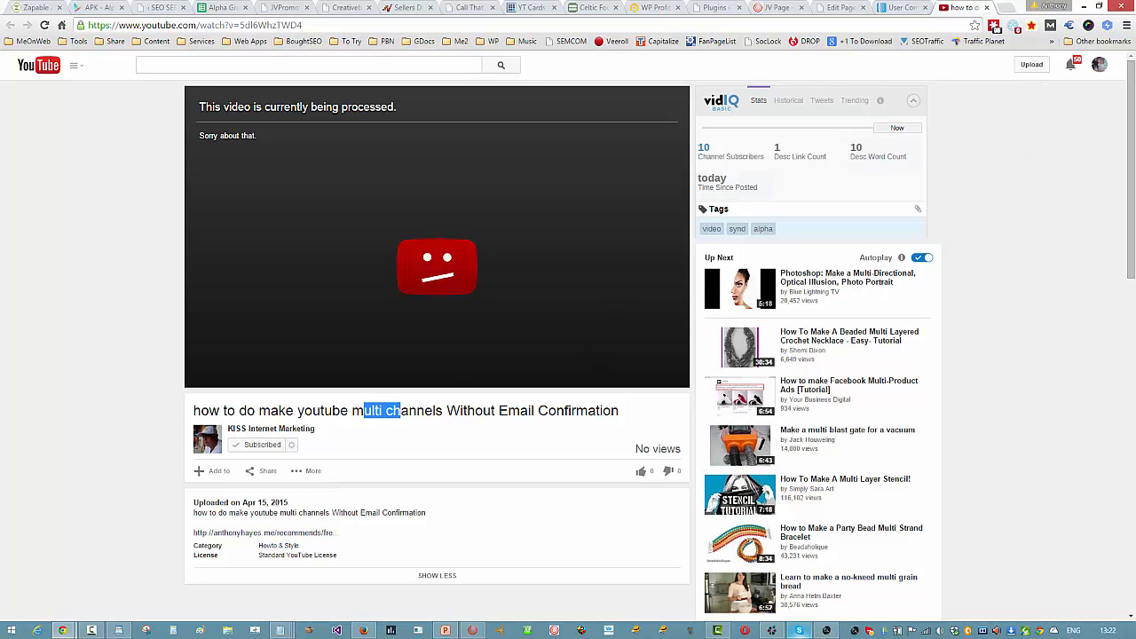
Step: Switch back to Video Synd Alpha and examine the video URLs from the first to the last channel in the upload results
left_click(824, 631)
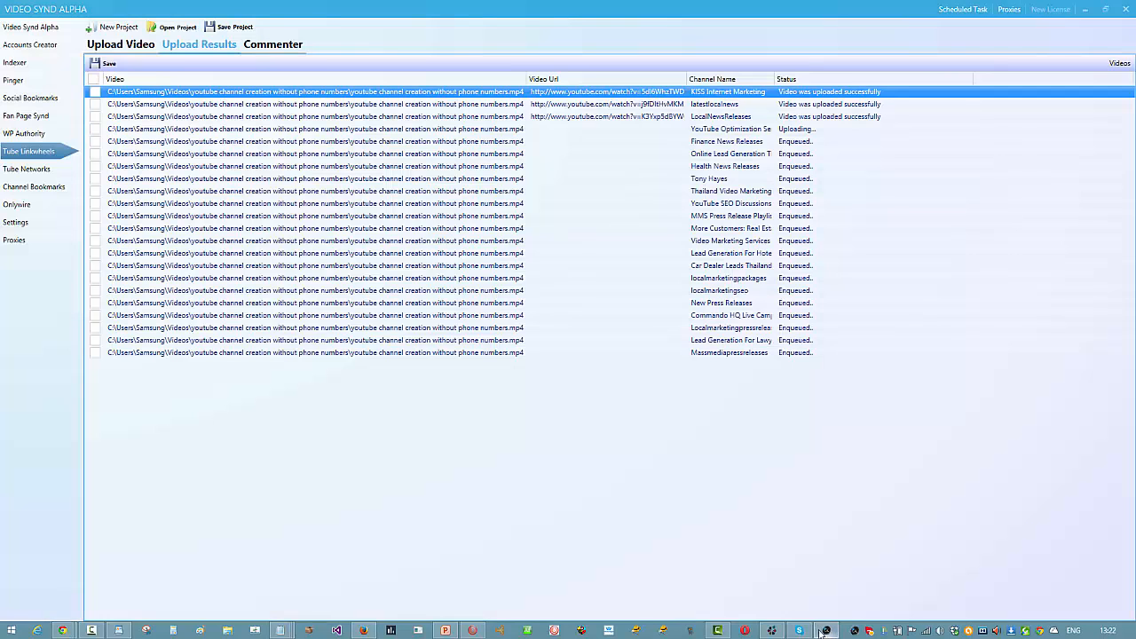
left_click(619, 105, "ctrl")
left_click(623, 129, "ctrl")
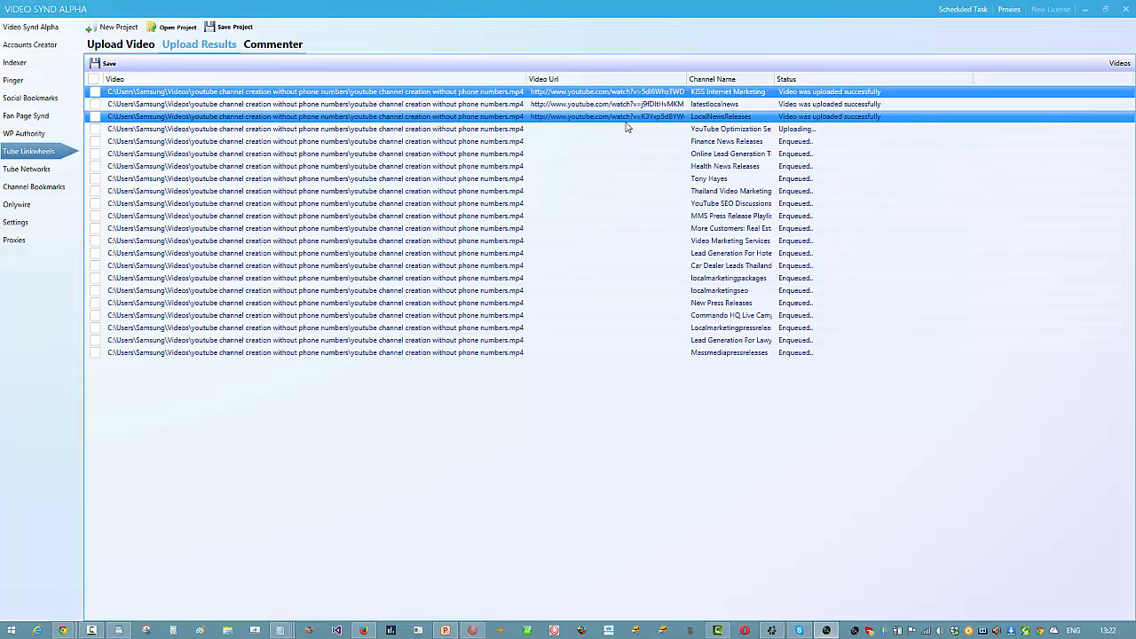
left_click(612, 104)
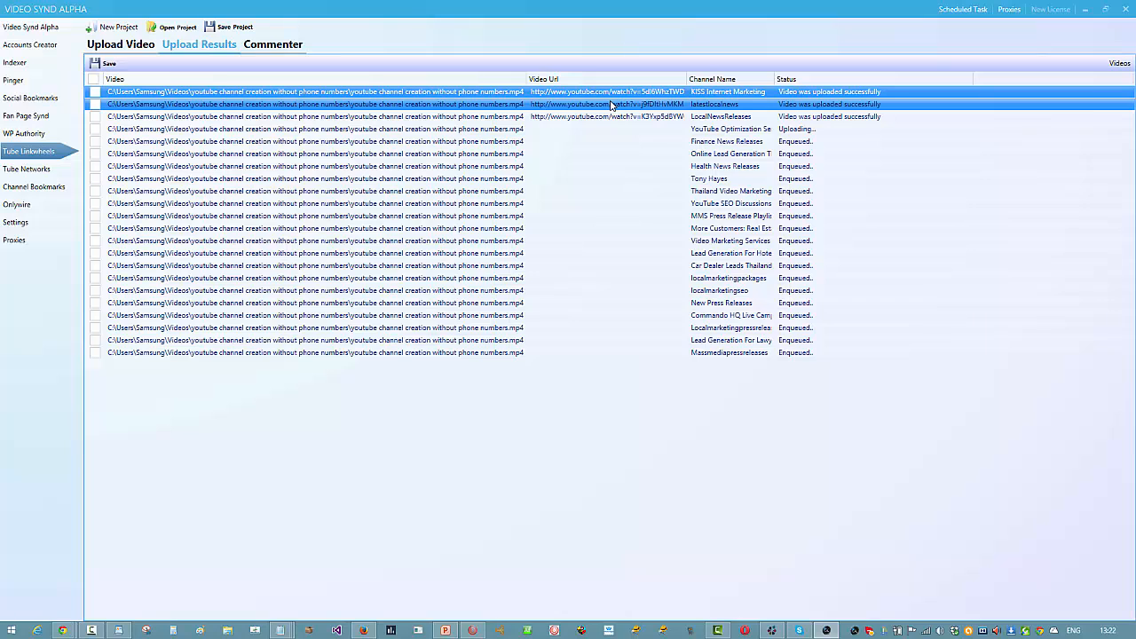
left_click(610, 104, "ctrl")
left_click(672, 353, "ctrl")
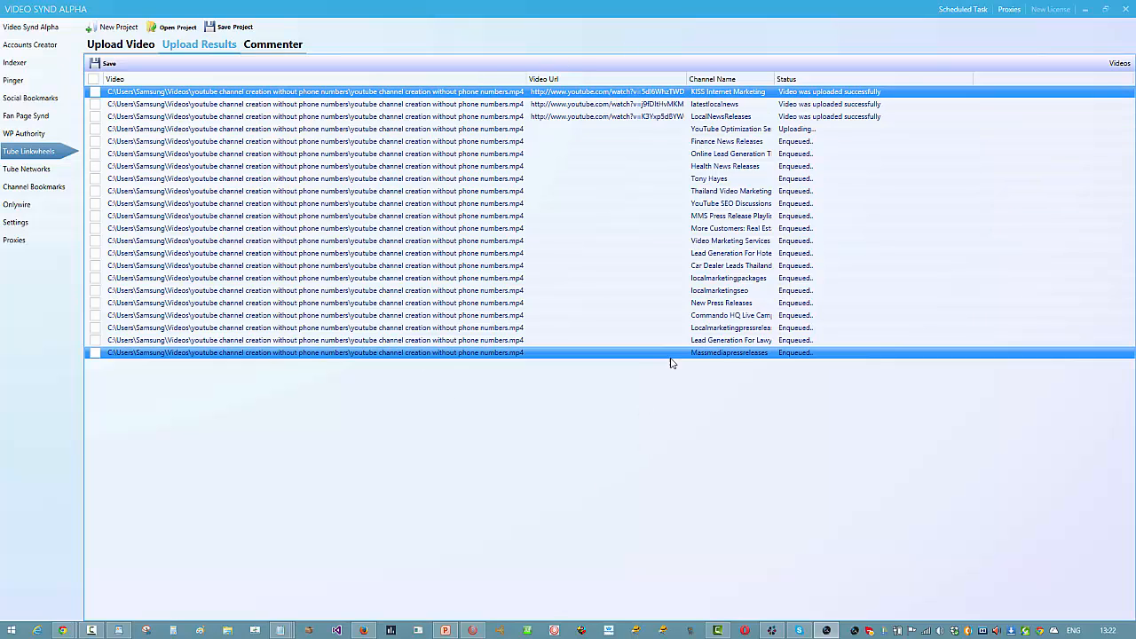
left_click(671, 355, "ctrl")
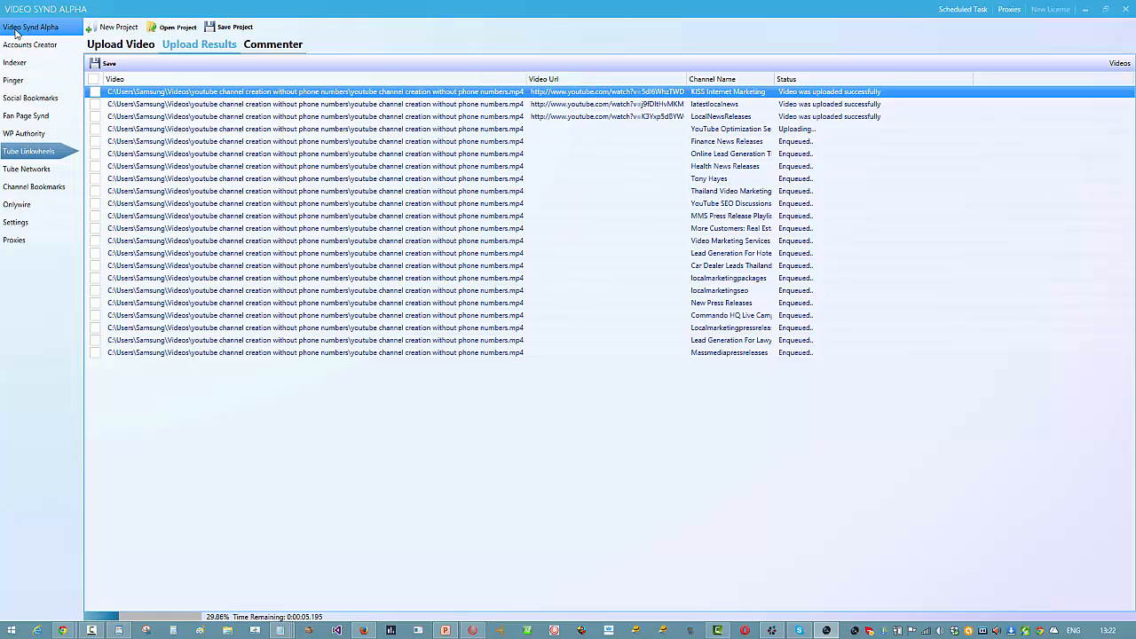
left_click(640, 117, "ctrl")
left_click(640, 94)
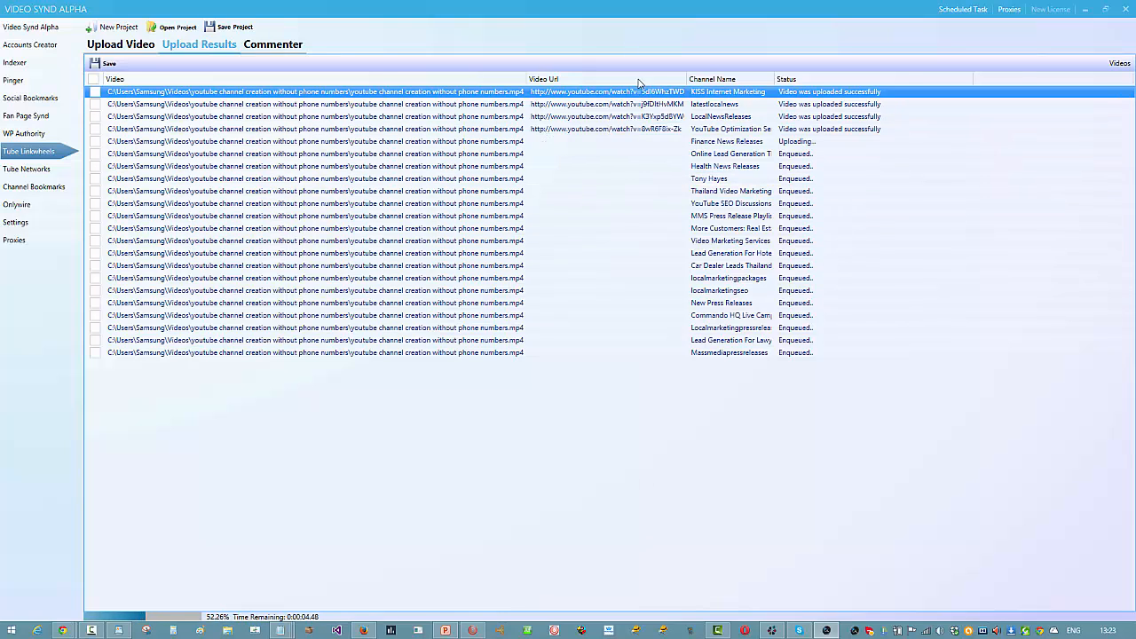
Step: View the fourth channel's uploaded video on YouTube and return to the upload results in Video Synd Alpha
double_click(611, 132)
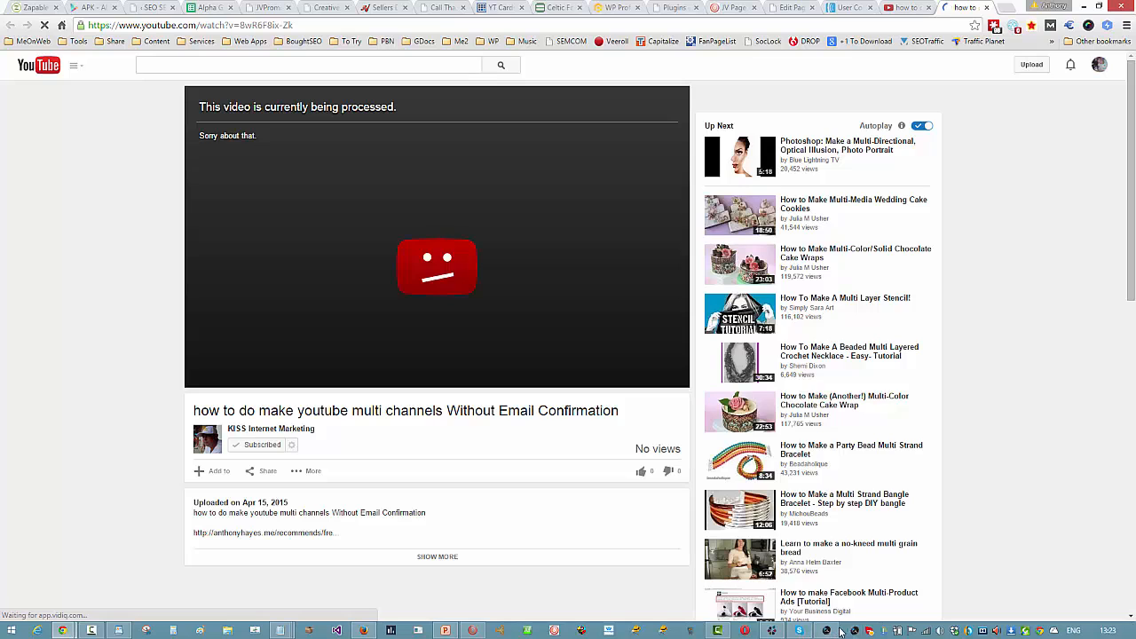
left_click(800, 630)
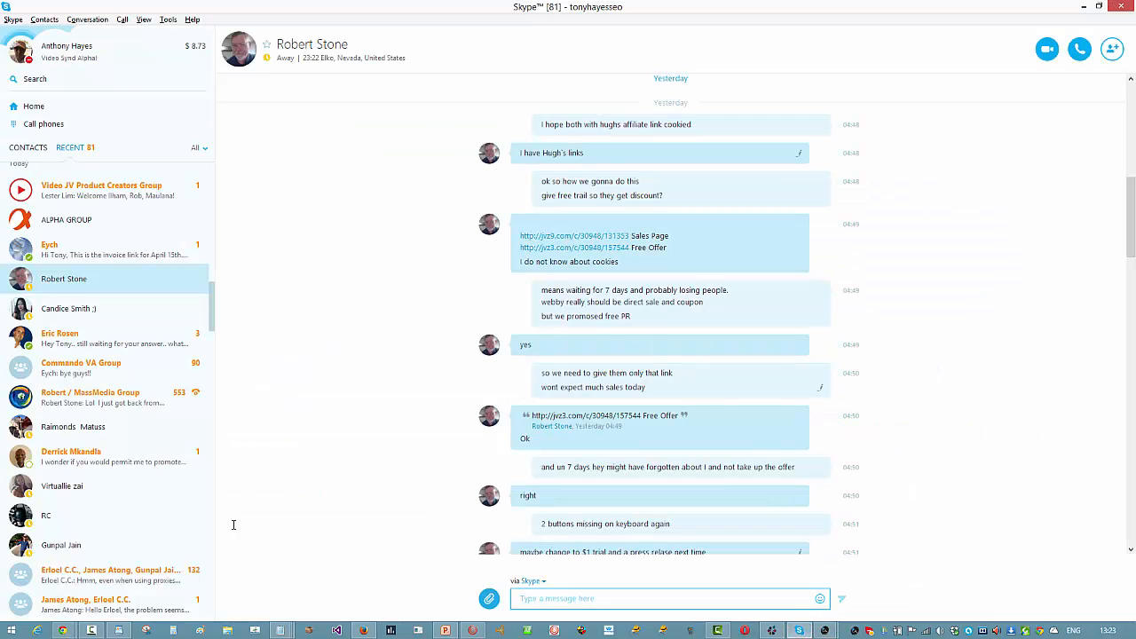
left_click(1085, 6)
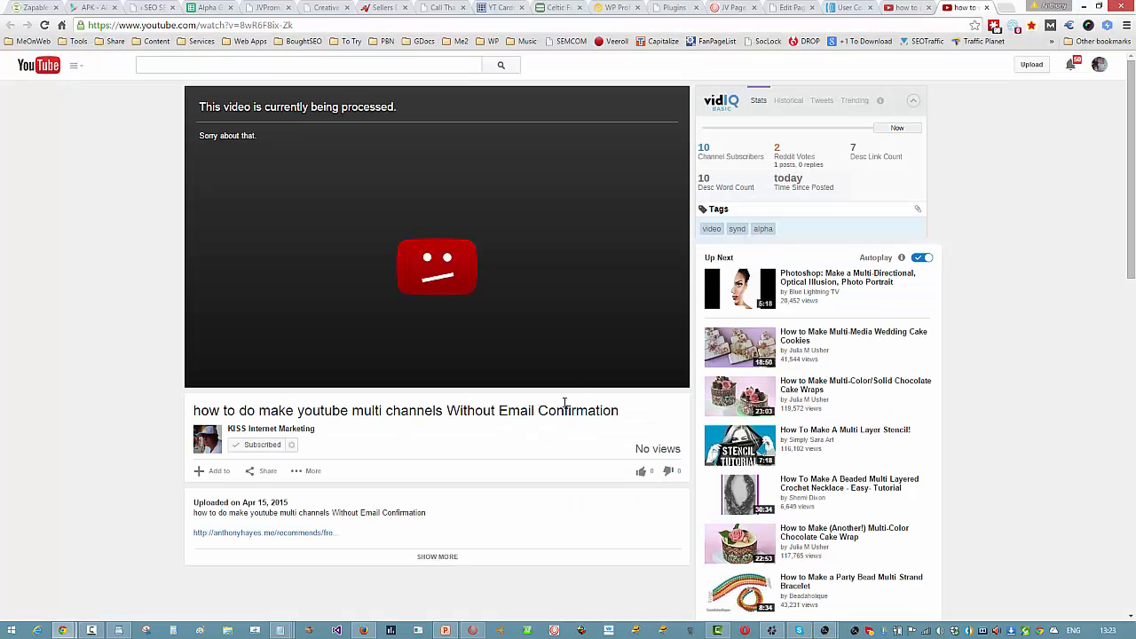
mouse_move(827, 626)
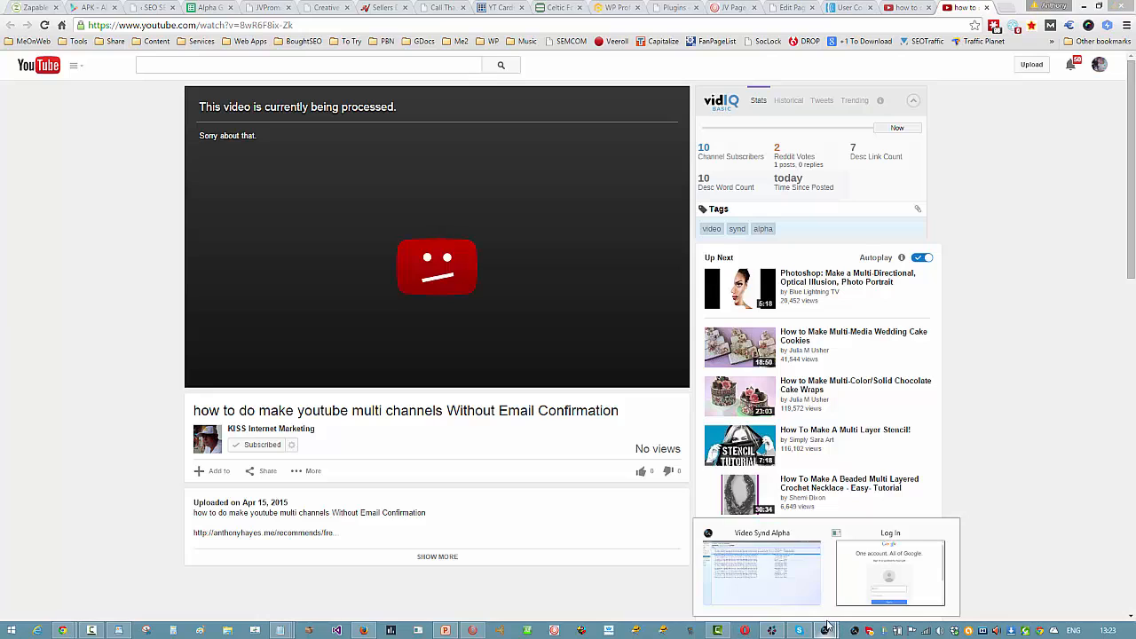
left_click(775, 596)
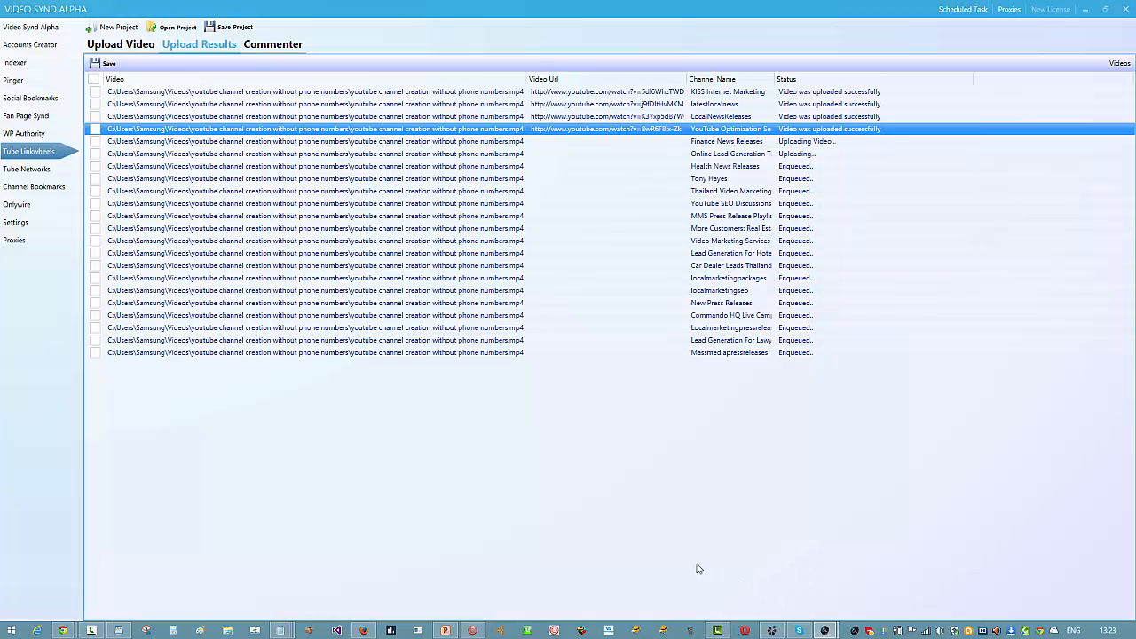